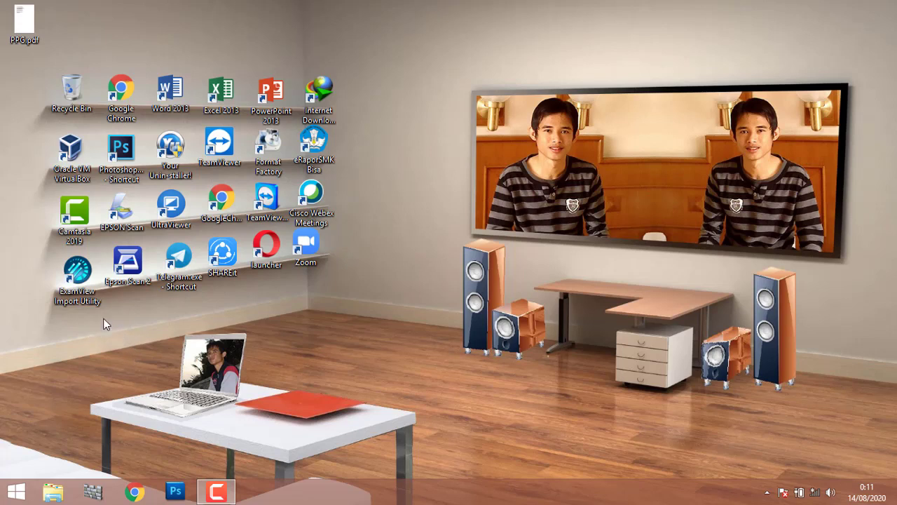
# Launch Oracle VM VirtualBox from its desktop shortcut.
pyautogui.doubleClick(80, 168)
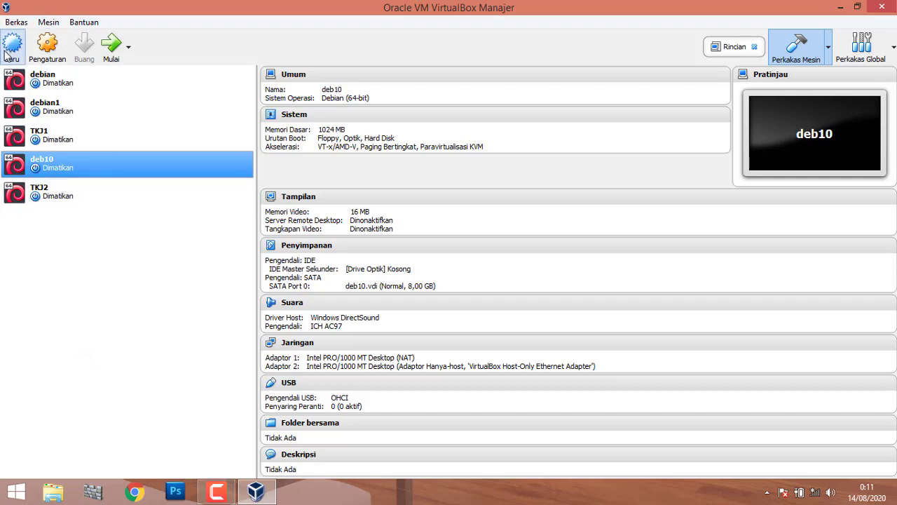
# Confirm VirtualBox version 5.2.32 in the About box, then begin a new virtual machine.
pyautogui.click(76, 23)
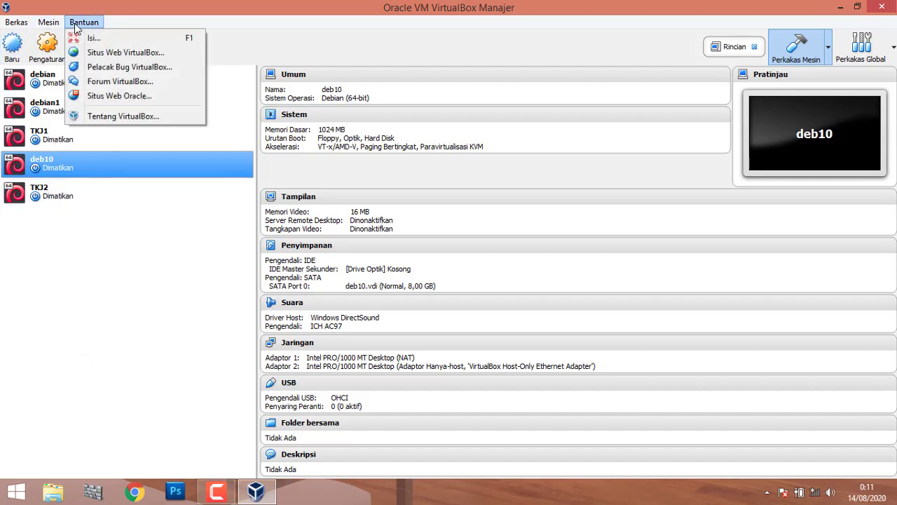
pyautogui.click(104, 116)
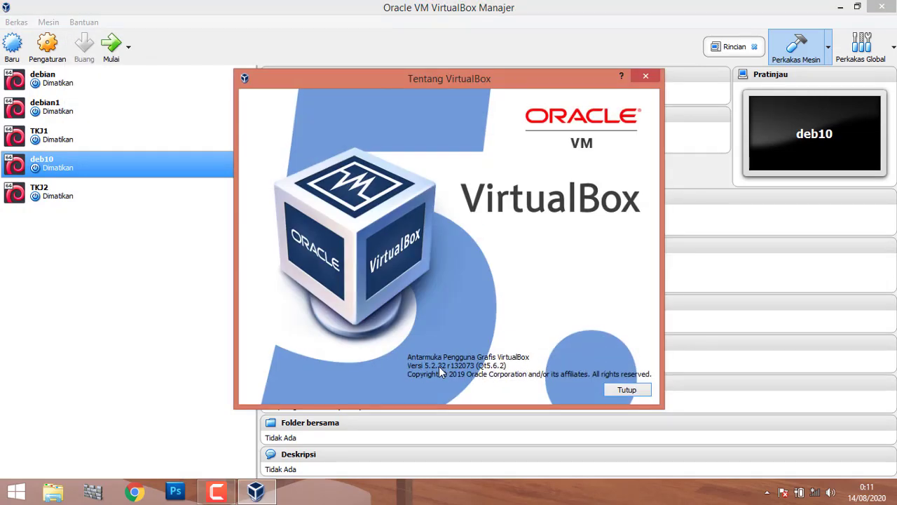
pyautogui.click(645, 77)
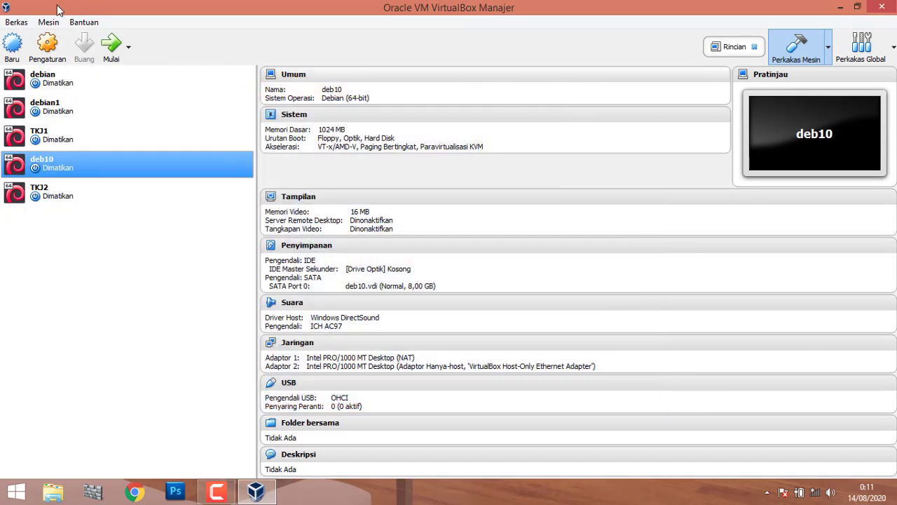
pyautogui.click(11, 46)
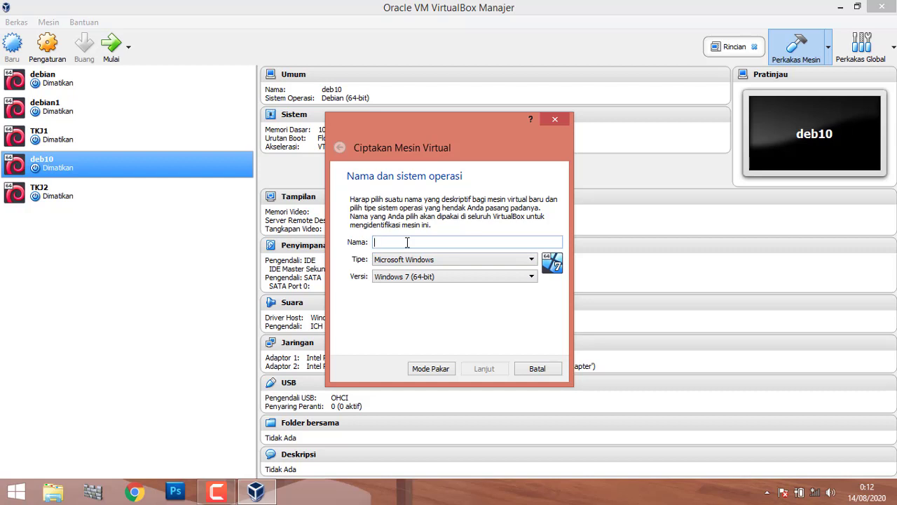
# Name the machine 'Debian 10', type Linux, version Debian (64-bit); open File Explorer on This PC.
pyautogui.write('Debian 10')
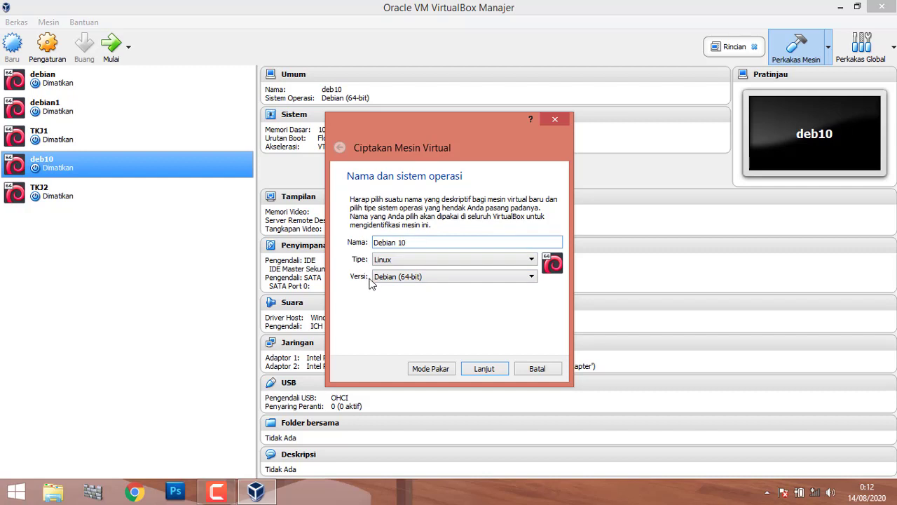
pyautogui.click(424, 279)
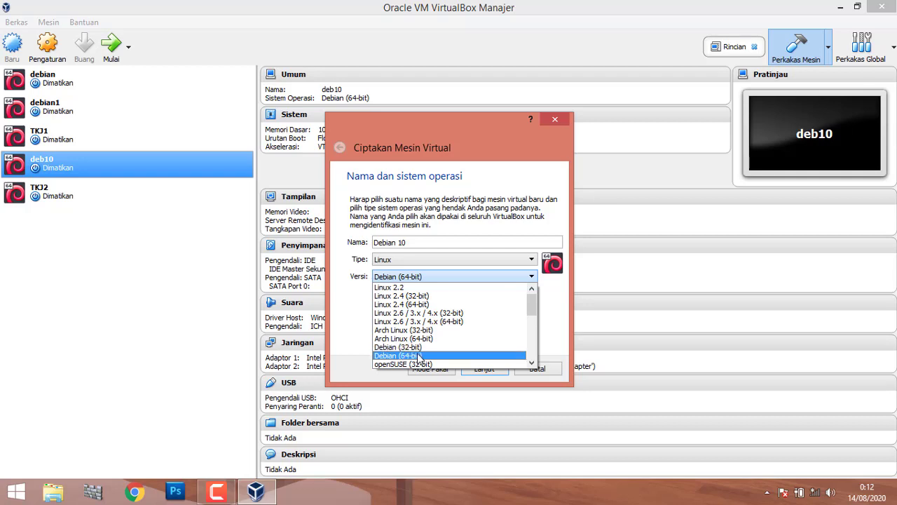
pyautogui.click(556, 338)
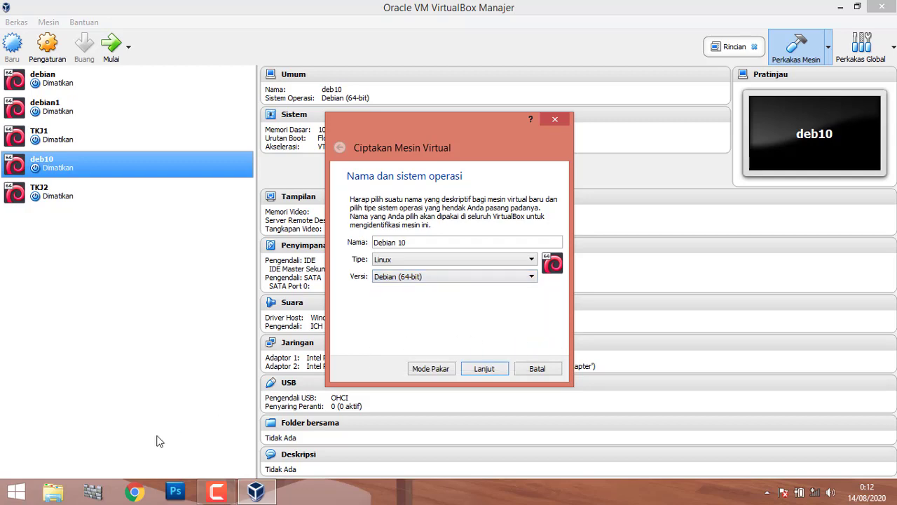
pyautogui.click(59, 496)
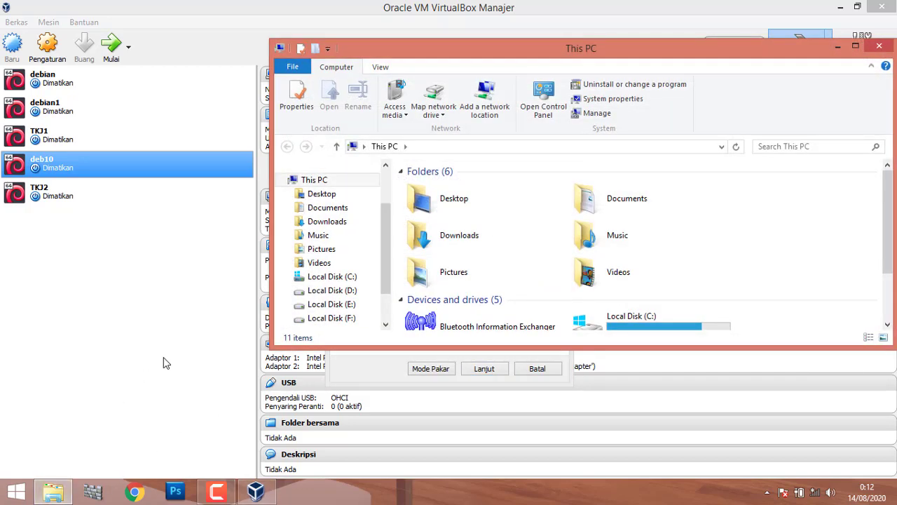
pyautogui.click(881, 46)
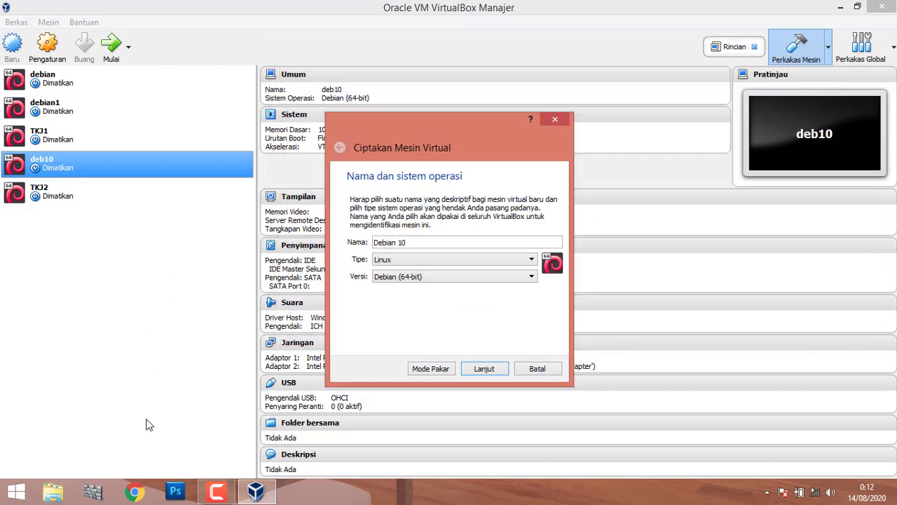
pyautogui.click(53, 493)
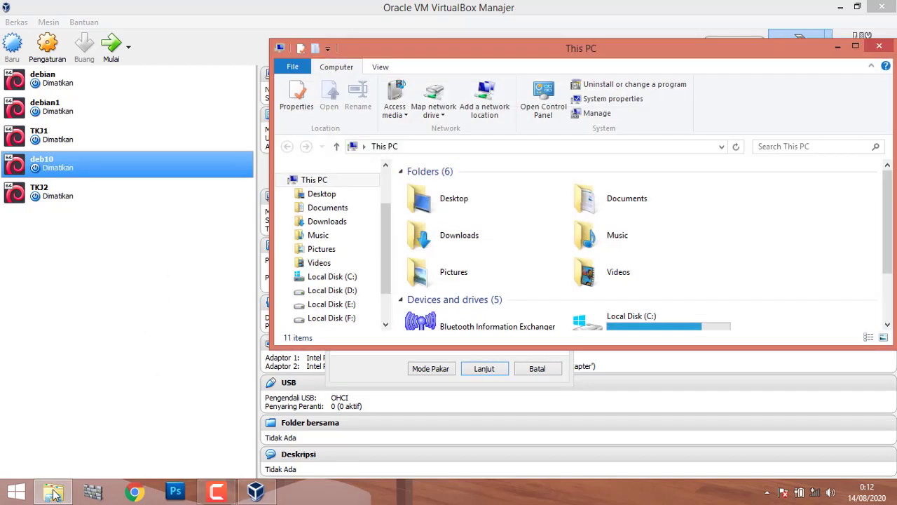
pyautogui.rightClick(306, 184)
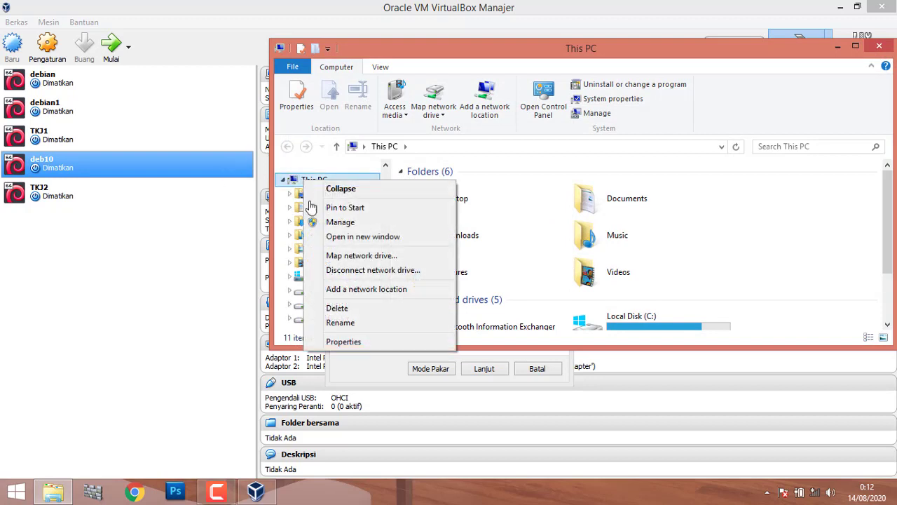
pyautogui.click(344, 341)
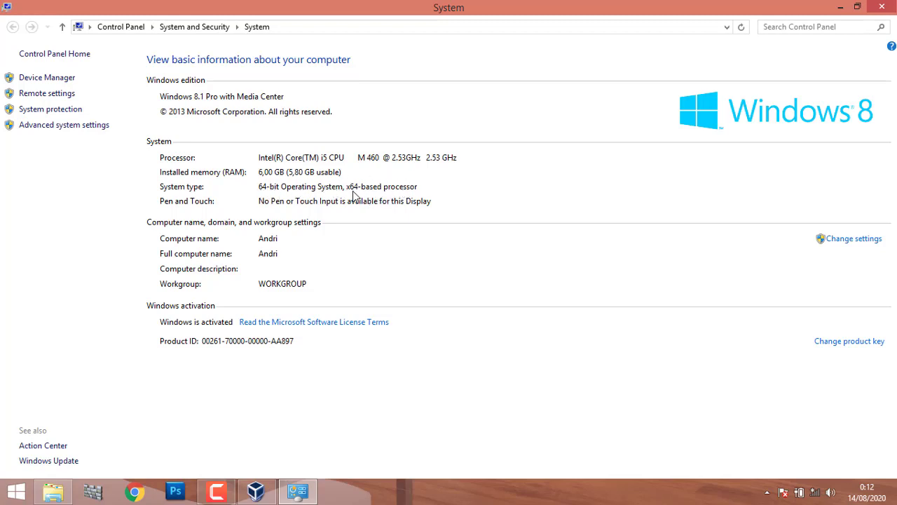
pyautogui.click(882, 7)
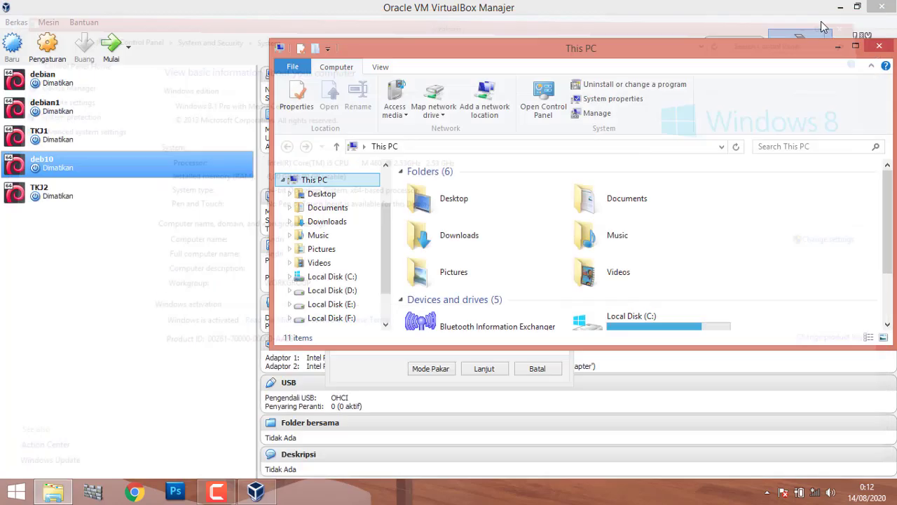
pyautogui.click(879, 47)
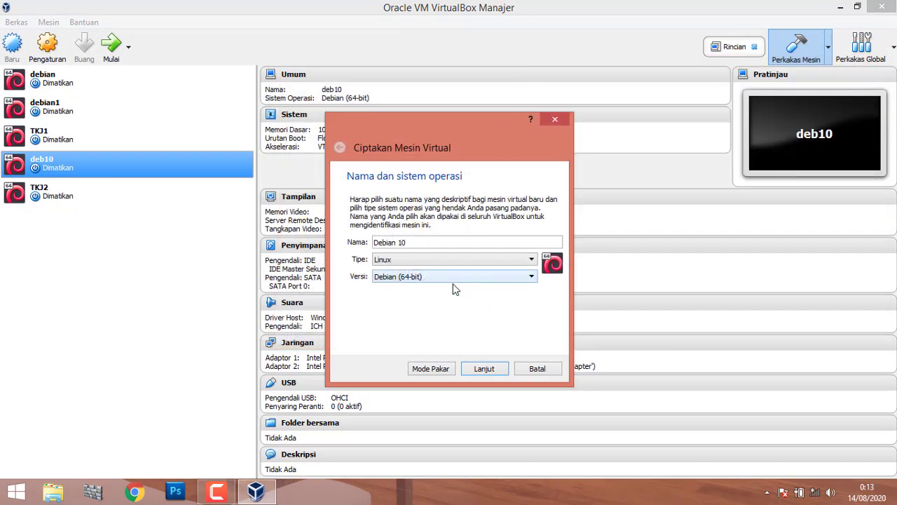
# Keep 1024 MB memory and create a dynamically allocated 8,00 GB VDI disk for Debian 10.
pyautogui.click(488, 373)
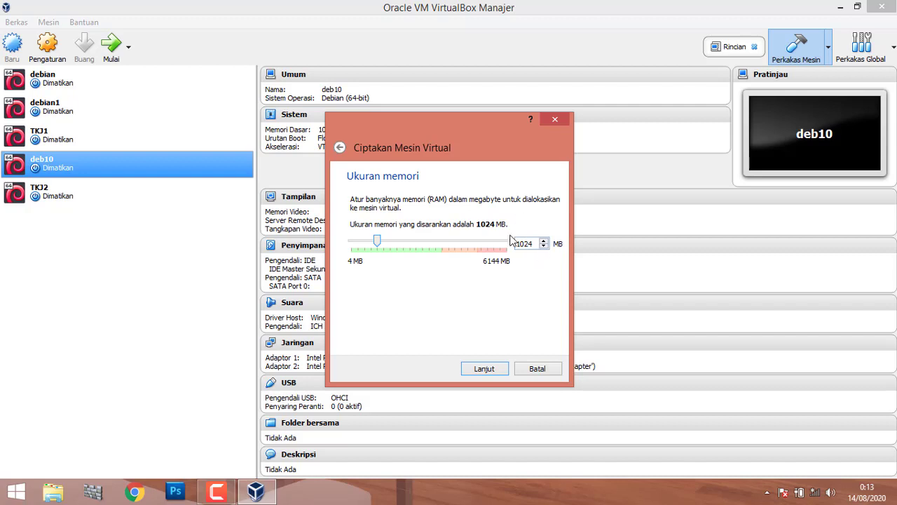
pyautogui.click(485, 370)
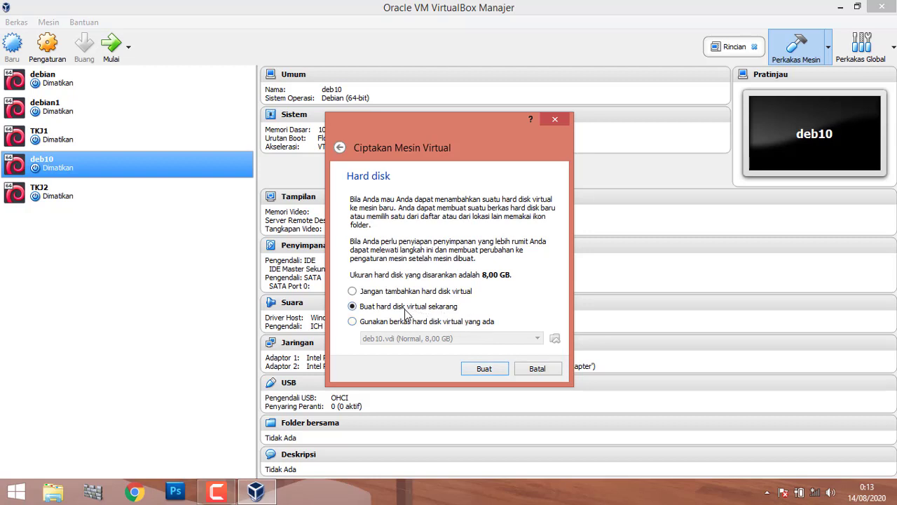
pyautogui.click(484, 369)
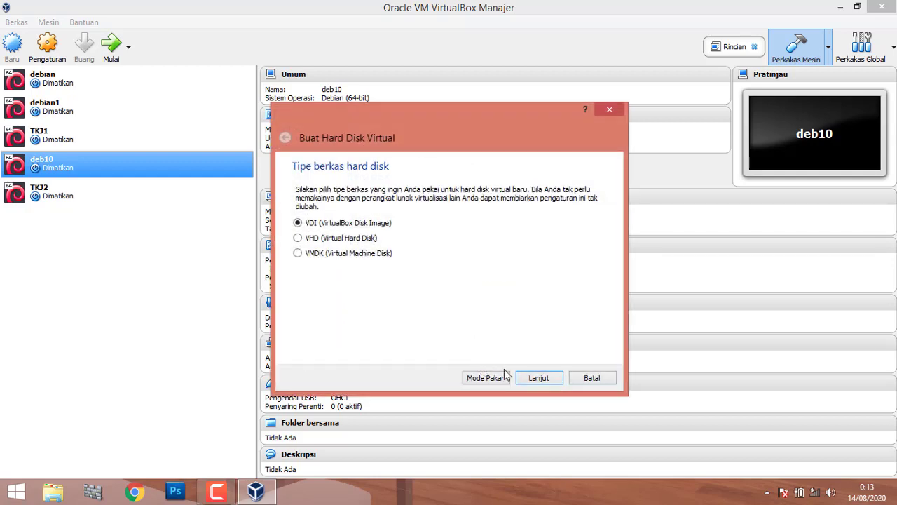
pyautogui.click(538, 378)
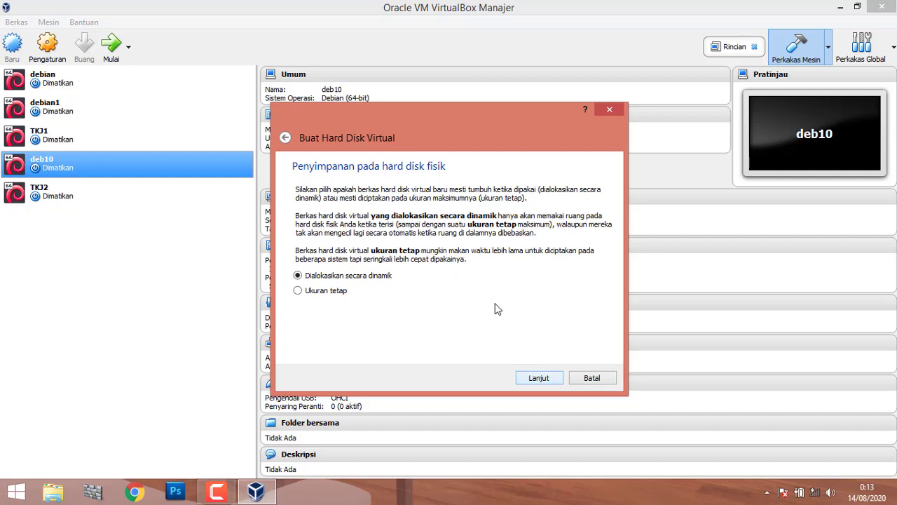
pyautogui.click(538, 378)
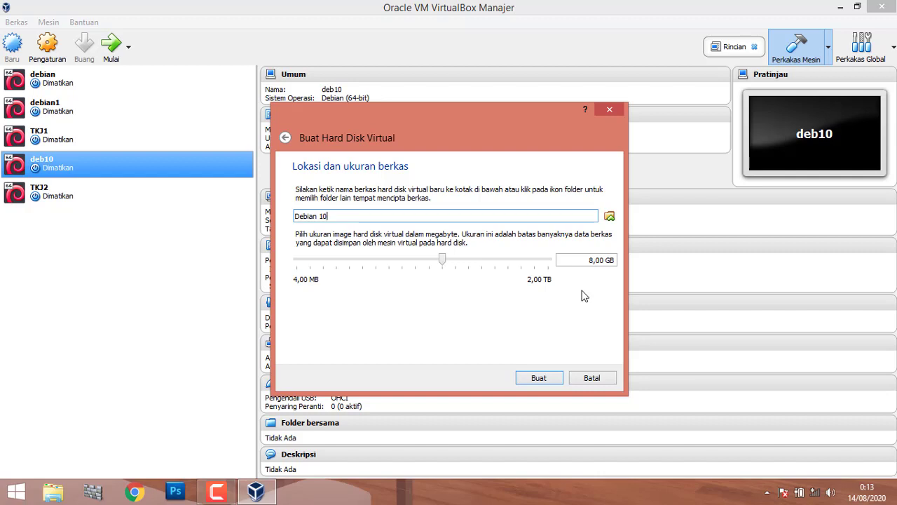
pyautogui.click(538, 379)
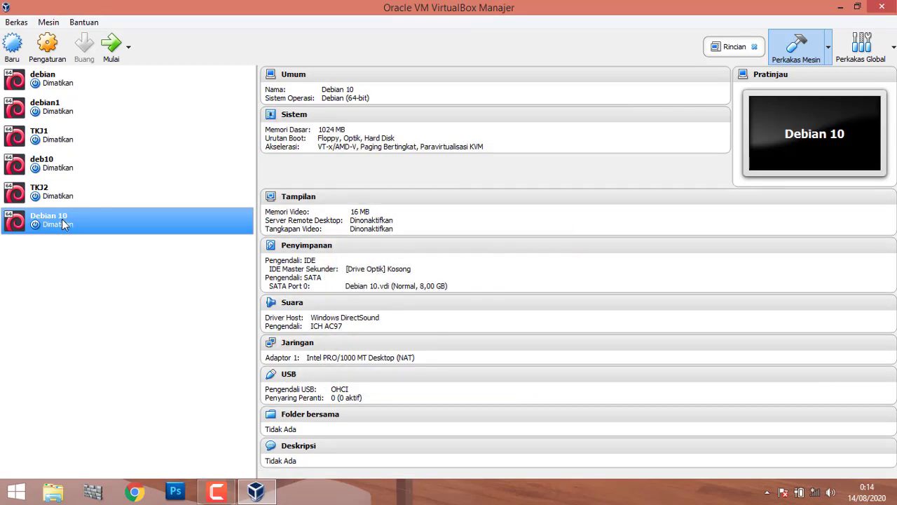
# Boot Debian 10 from debian-10.1.0-amd64-netinst.iso and dismiss the keyboard capture notice.
pyautogui.click(110, 54)
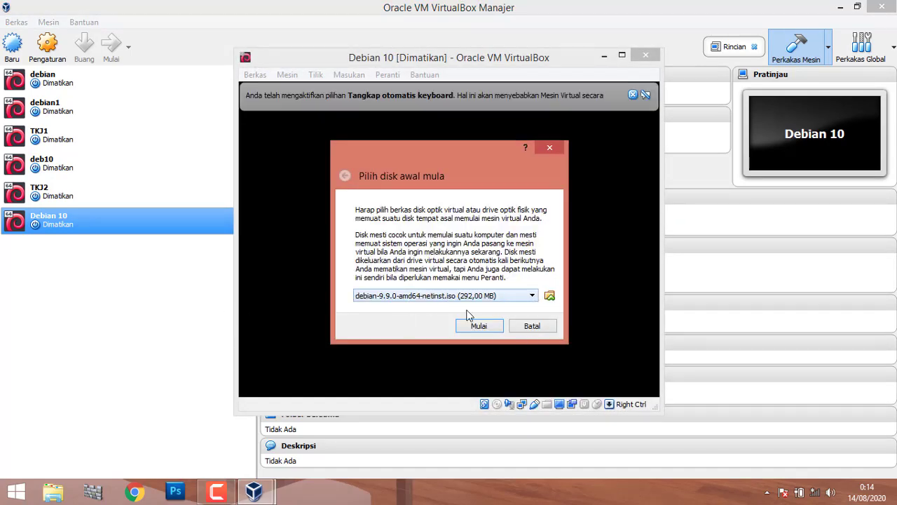
pyautogui.click(550, 296)
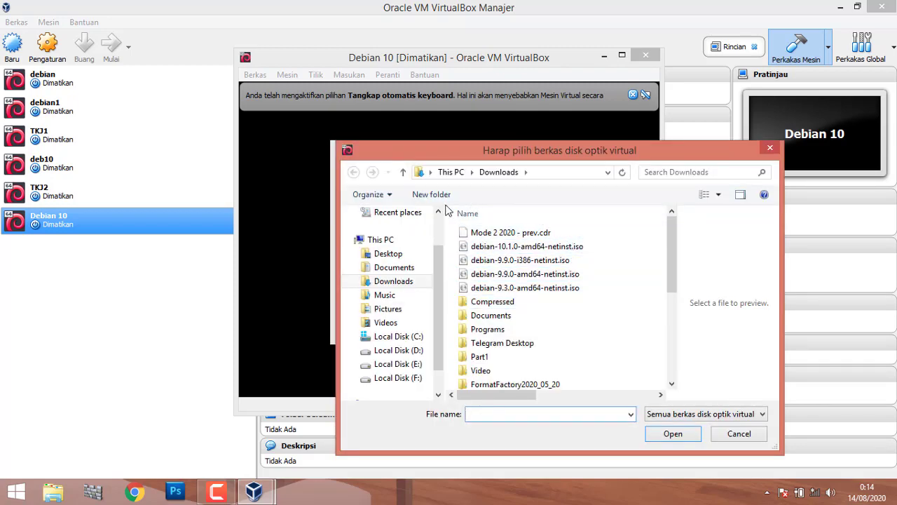
pyautogui.click(558, 251)
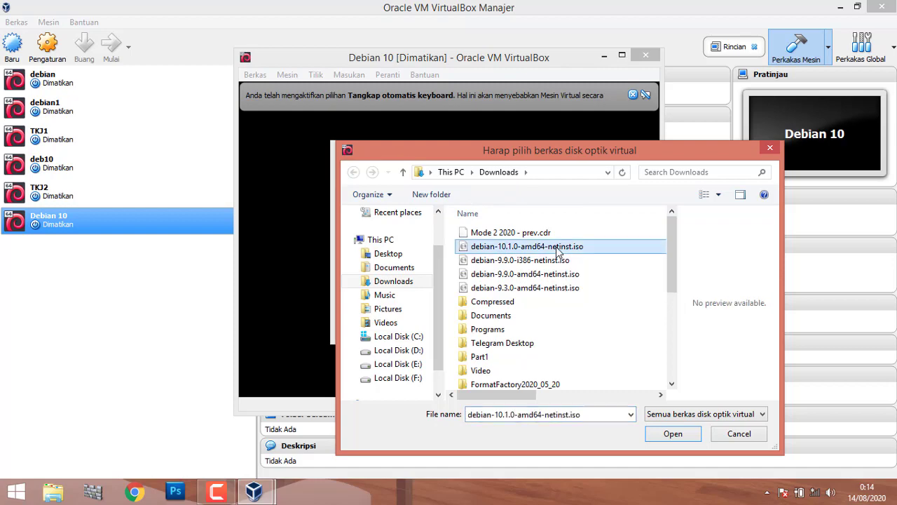
pyautogui.click(661, 433)
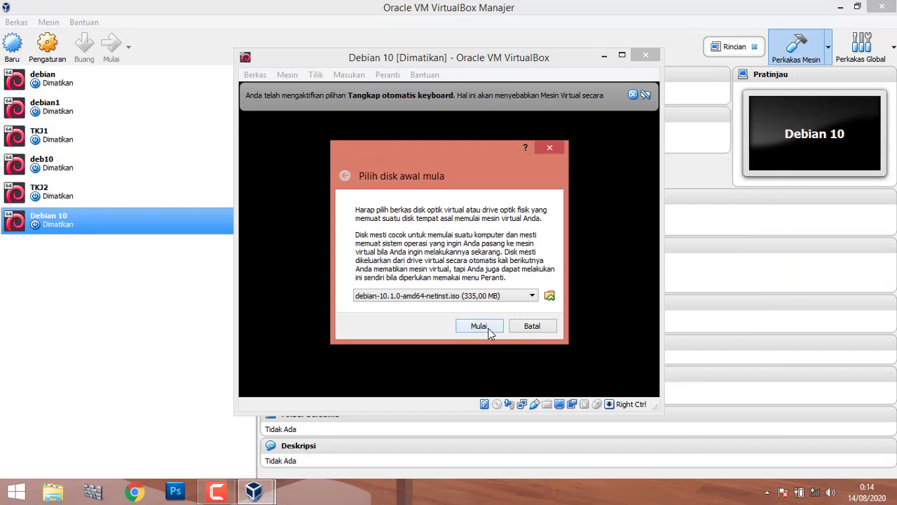
pyautogui.click(488, 328)
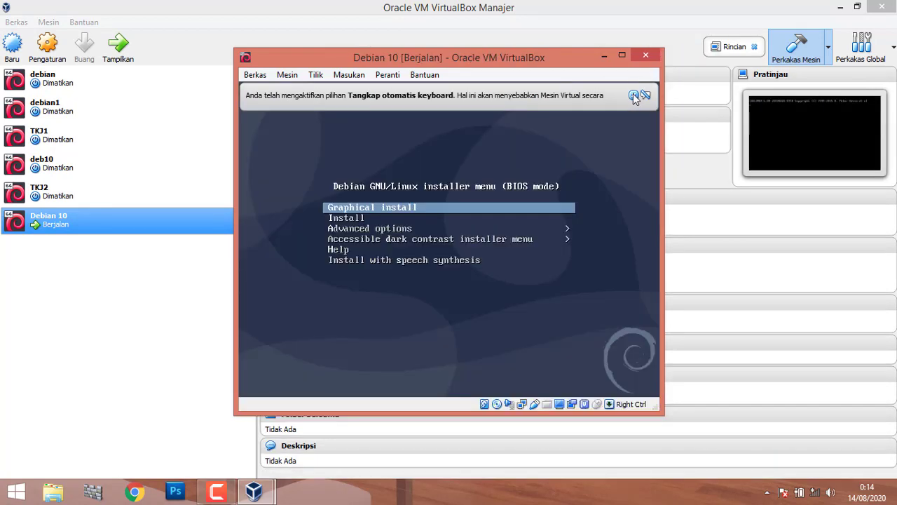
pyautogui.click(633, 95)
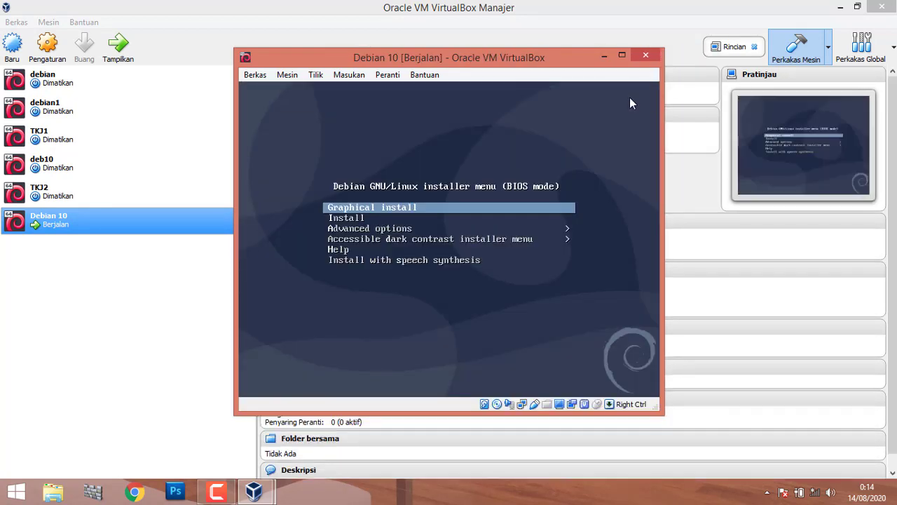
# Maximize the VM window and launch the text-mode Install entry from the boot menu.
pyautogui.click(623, 56)
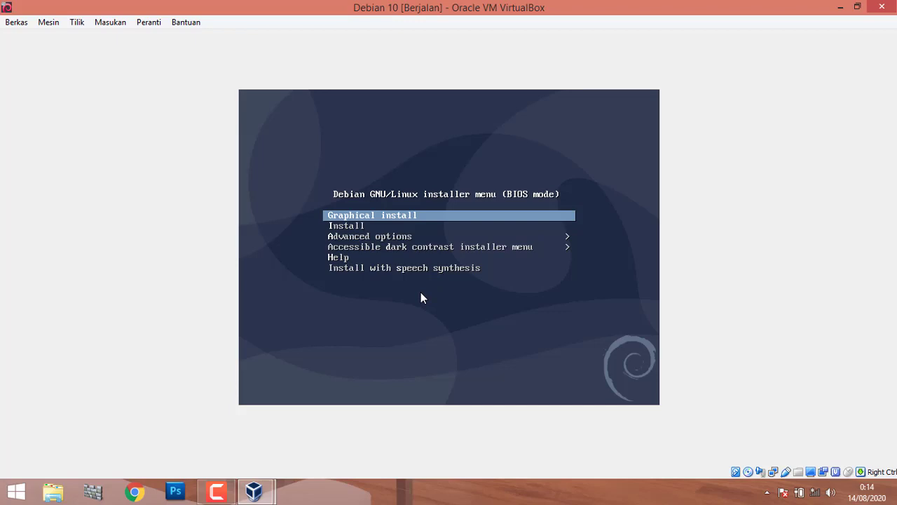
pyautogui.press('Down')
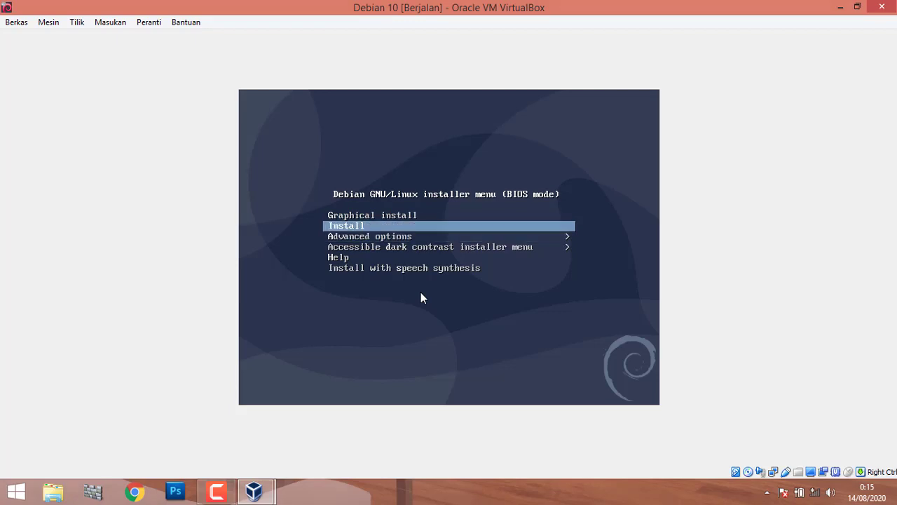
pyautogui.press('Up')
pyautogui.press('Down')
pyautogui.press('Return')
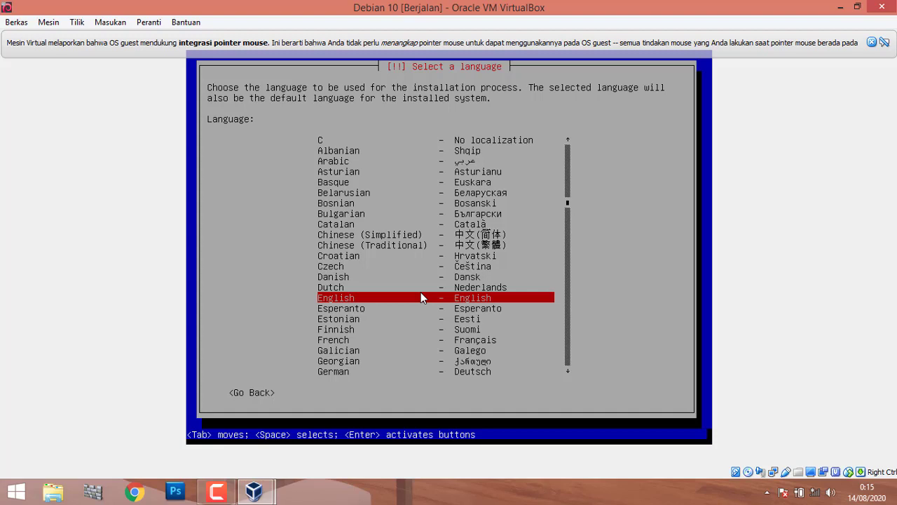
# Keep English as the installer language and choose 'other' for the location.
pyautogui.press('Return')
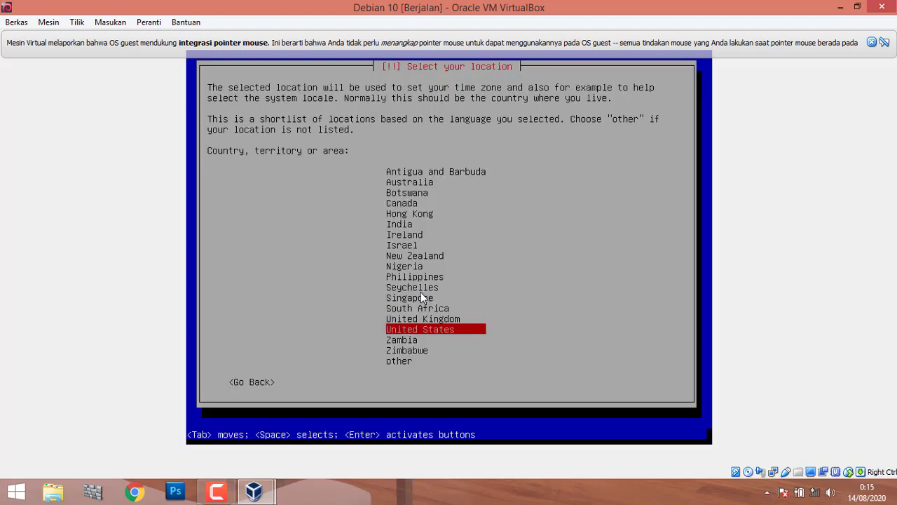
pyautogui.press('Up')
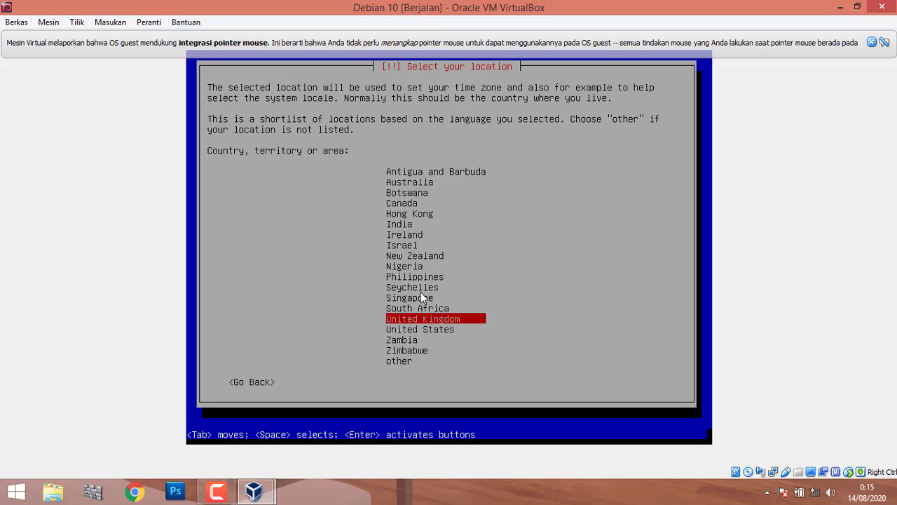
pyautogui.press('Down')
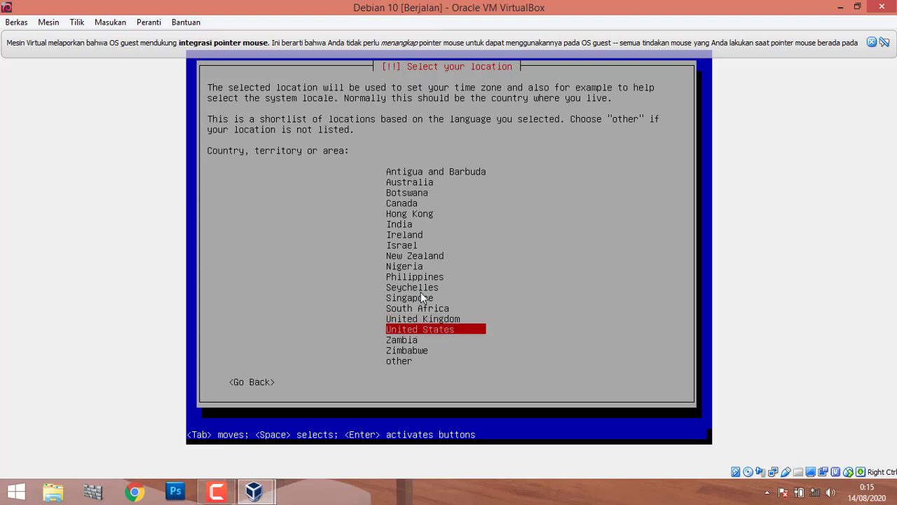
pyautogui.press('Up')
pyautogui.press('Up')
pyautogui.press('Up')
pyautogui.press('Up')
pyautogui.press('Up')
pyautogui.press('Up')
pyautogui.press('Up')
pyautogui.press('Up')
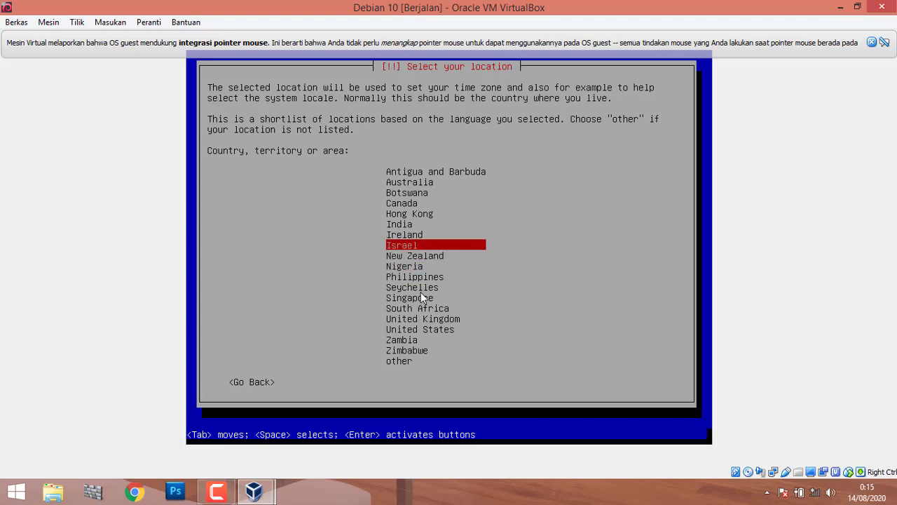
pyautogui.press('Down')
pyautogui.press('Down')
pyautogui.press('Down')
pyautogui.press('Down')
pyautogui.press('Down')
pyautogui.press('Down')
pyautogui.press('Down')
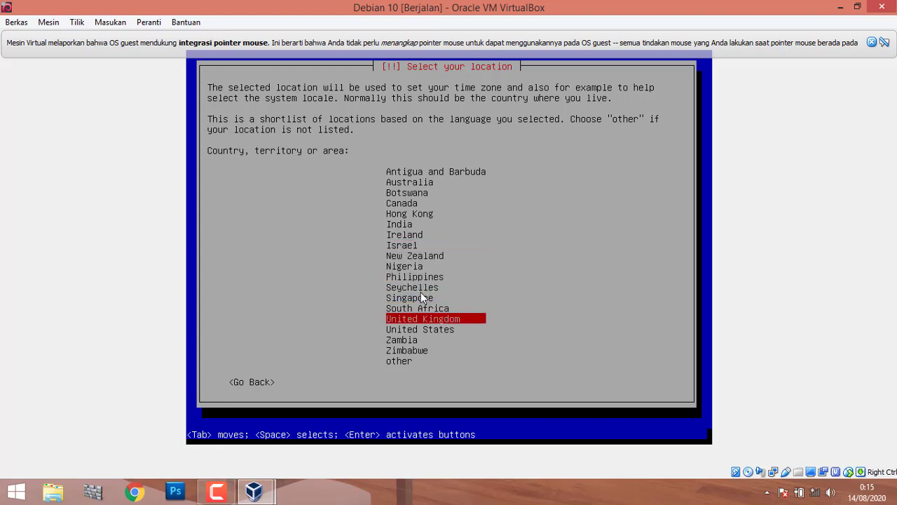
pyautogui.press('Down')
pyautogui.press('Down')
pyautogui.press('Down')
pyautogui.press('Down')
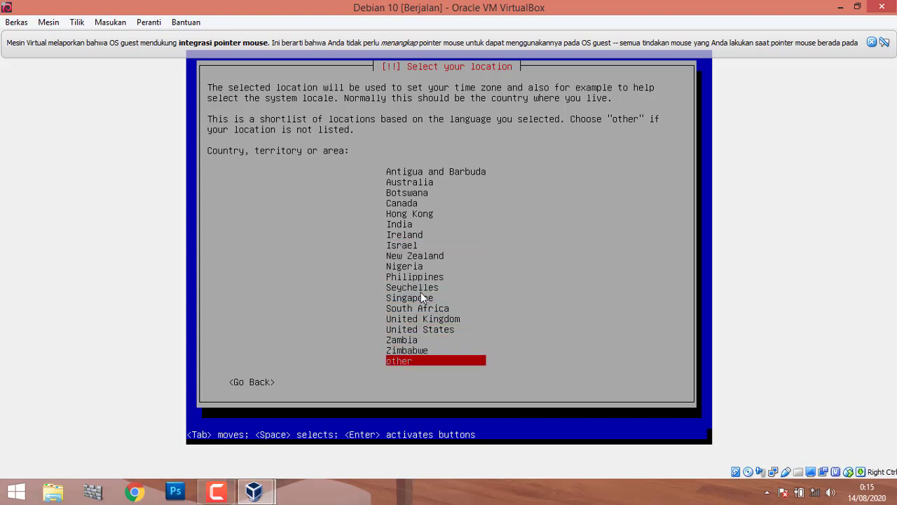
pyautogui.press('Return')
# Set the location to Indonesia from the Asia region list.
pyautogui.press('Up')
pyautogui.press('Up')
pyautogui.press('Up')
pyautogui.press('Up')
pyautogui.press('Up')
pyautogui.press('Up')
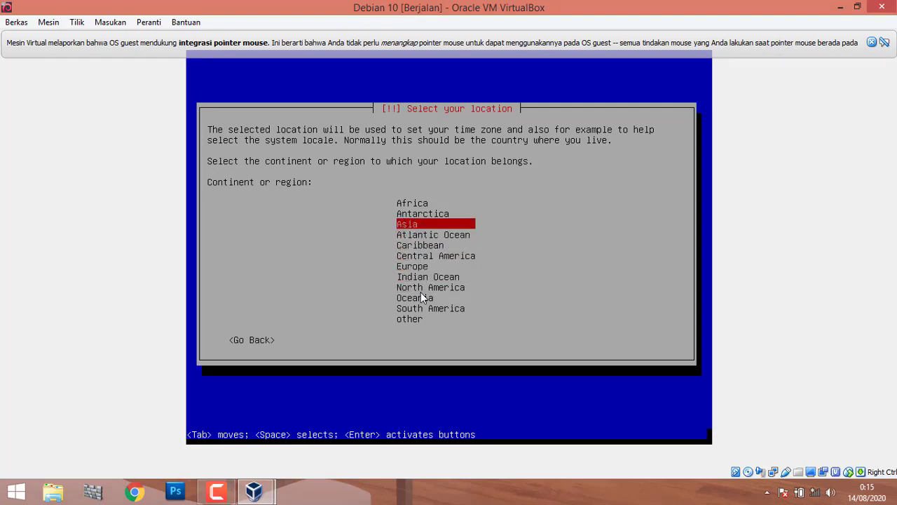
pyautogui.press('Return')
pyautogui.press('Down')
pyautogui.press('Down')
pyautogui.press('Down')
pyautogui.press('Down')
pyautogui.press('Down')
pyautogui.press('Down')
pyautogui.press('Down')
pyautogui.press('Down')
pyautogui.press('Down')
pyautogui.press('Down')
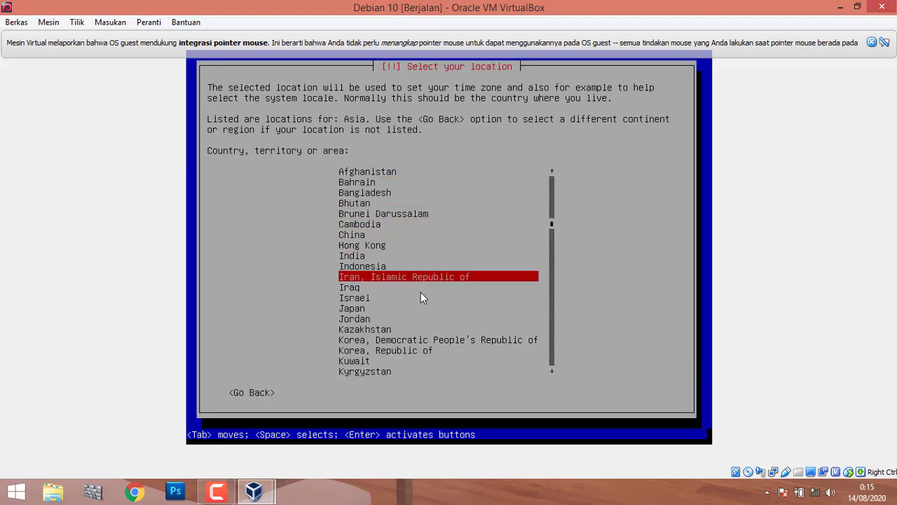
pyautogui.press('Down')
pyautogui.press('Down')
pyautogui.press('Down')
pyautogui.press('Down')
pyautogui.press('Down')
pyautogui.press('Down')
pyautogui.press('Down')
pyautogui.press('Down')
pyautogui.press('Down')
pyautogui.press('Up')
pyautogui.press('Up')
pyautogui.press('Up')
pyautogui.press('Up')
pyautogui.press('Up')
pyautogui.press('Up')
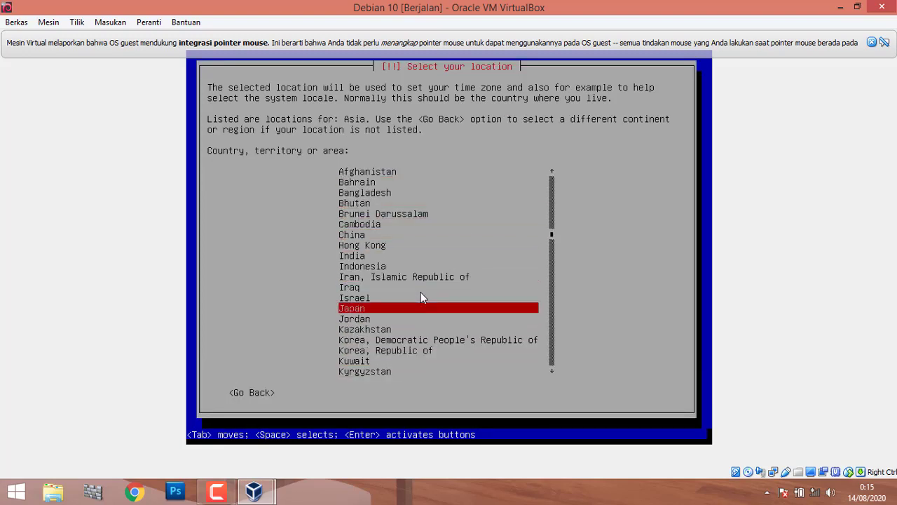
pyautogui.press('Up')
pyautogui.press('Up')
pyautogui.press('Up')
pyautogui.press('Up')
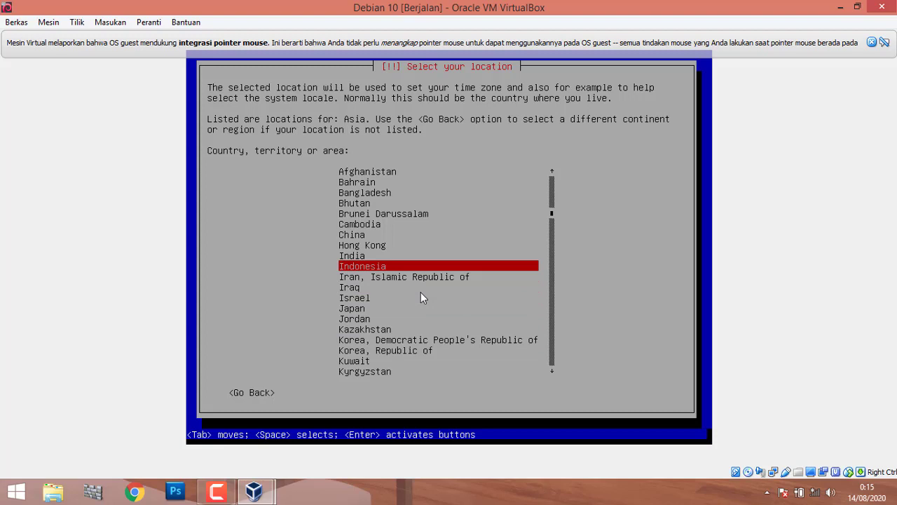
pyautogui.press('Return')
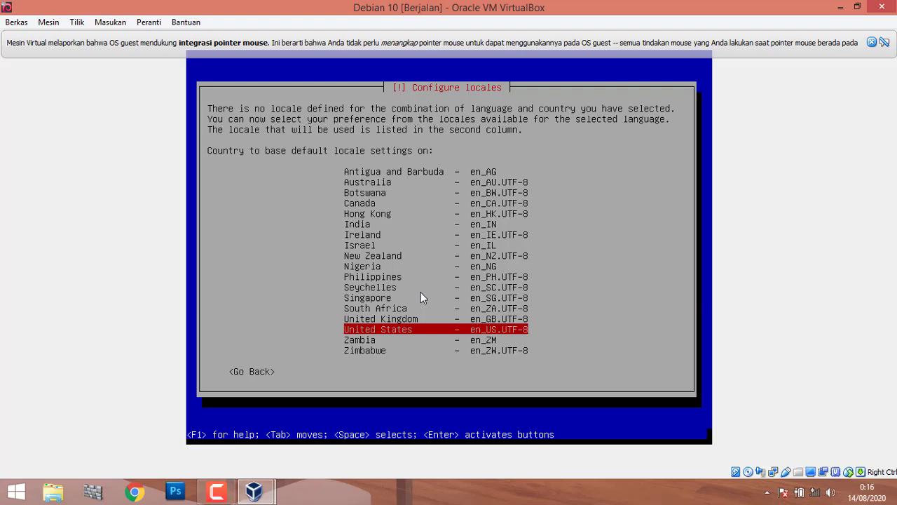
# Accept the en_US.UTF-8 United States locale and American English keymap, dismissing the mouse notice.
pyautogui.press('Up')
pyautogui.press('Down')
pyautogui.press('Return')
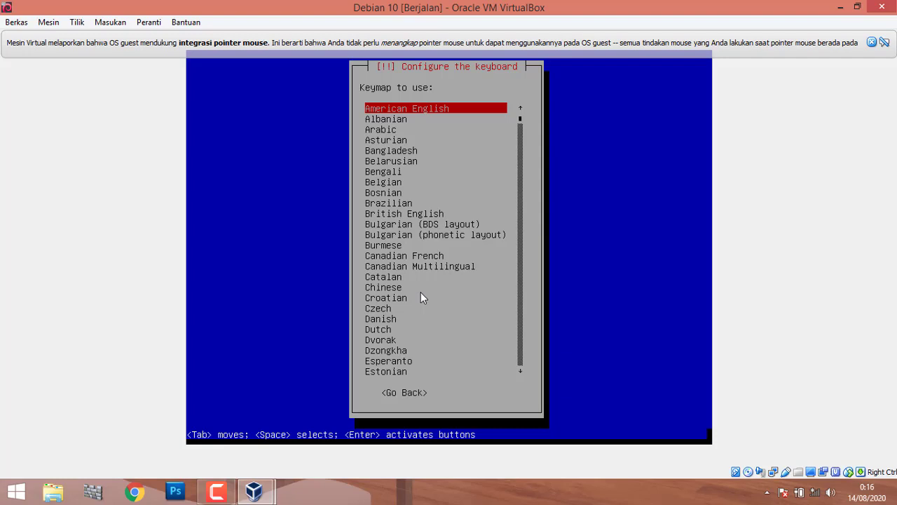
pyautogui.press('Return')
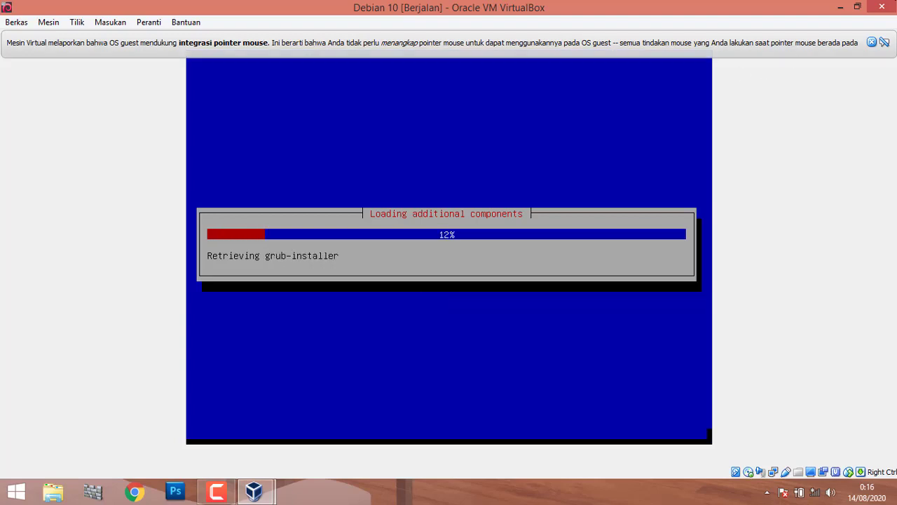
pyautogui.click(873, 43)
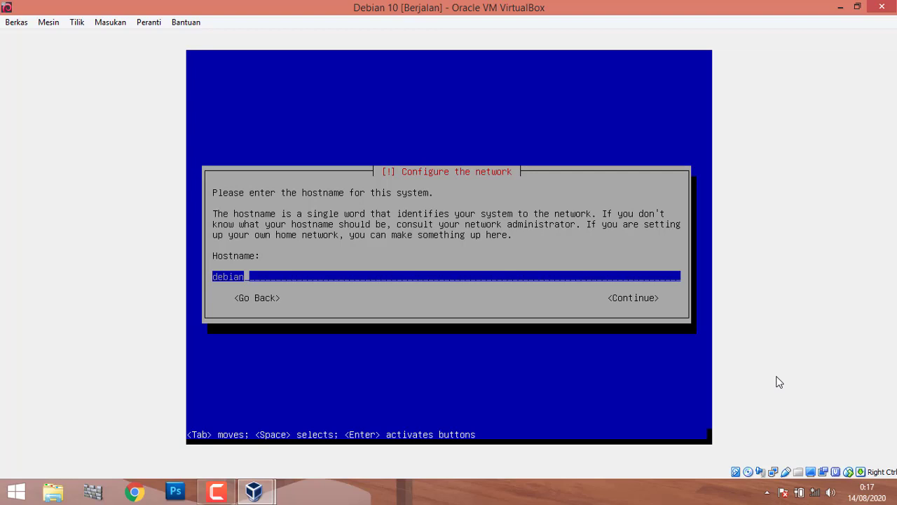
# Enter 'debian' as the hostname and 'debian.id' as the domain name.
pyautogui.press('BackSpace')
pyautogui.press('BackSpace')
pyautogui.press('BackSpace')
pyautogui.press('BackSpace')
pyautogui.press('BackSpace')
pyautogui.press('BackSpace')
pyautogui.write('De')
pyautogui.press('BackSpace')
pyautogui.press('BackSpace')
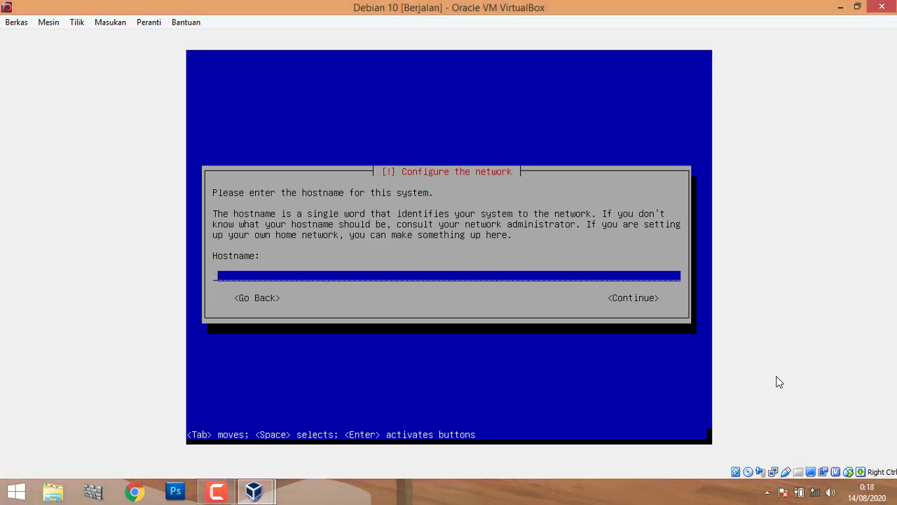
pyautogui.write('debian')
pyautogui.press('Tab')
pyautogui.press('Tab')
pyautogui.press('Tab')
pyautogui.press('Tab')
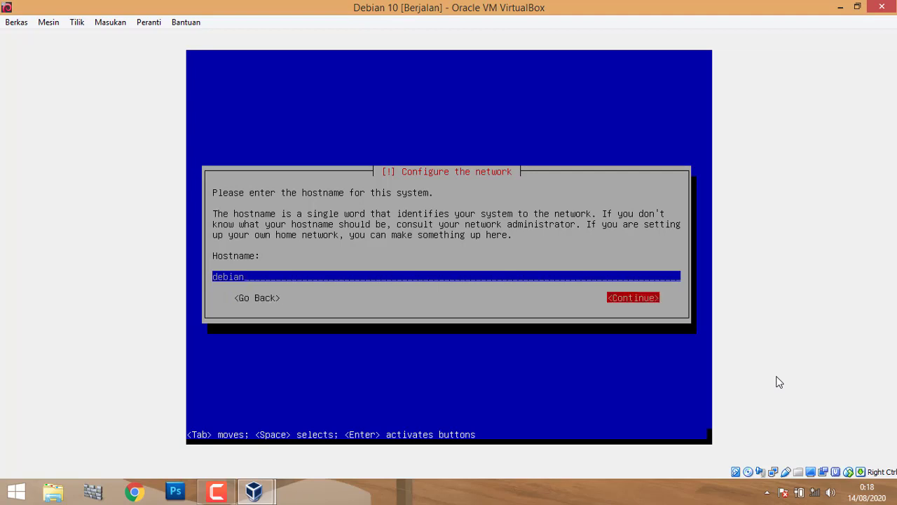
pyautogui.press('Tab')
pyautogui.press('Tab')
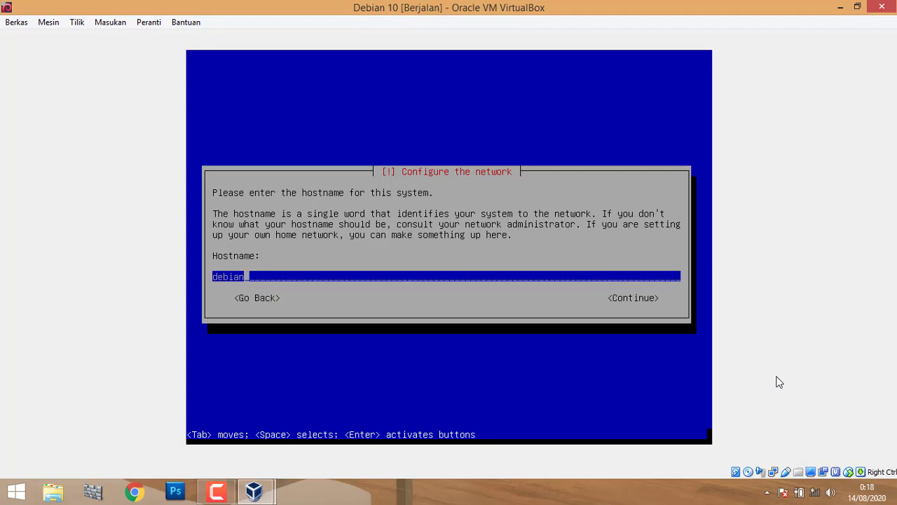
pyautogui.press('Return')
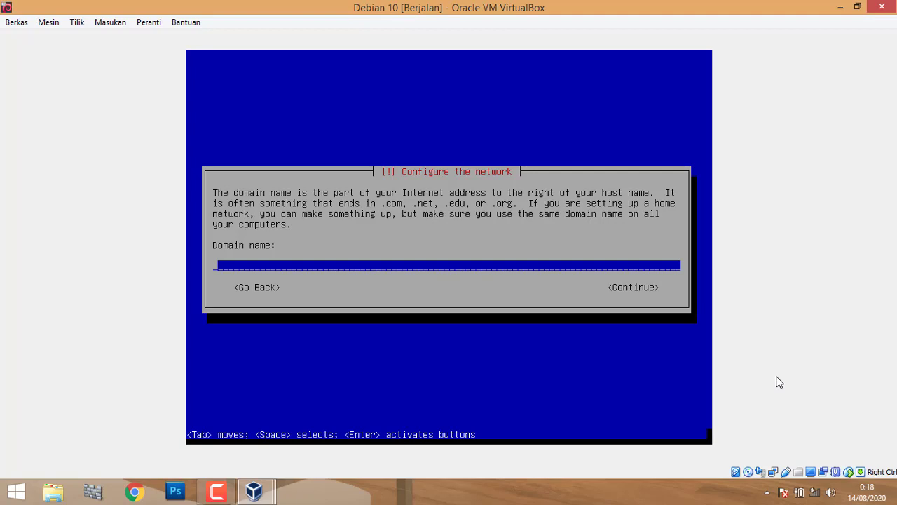
pyautogui.write('debian.id')
pyautogui.press('Return')
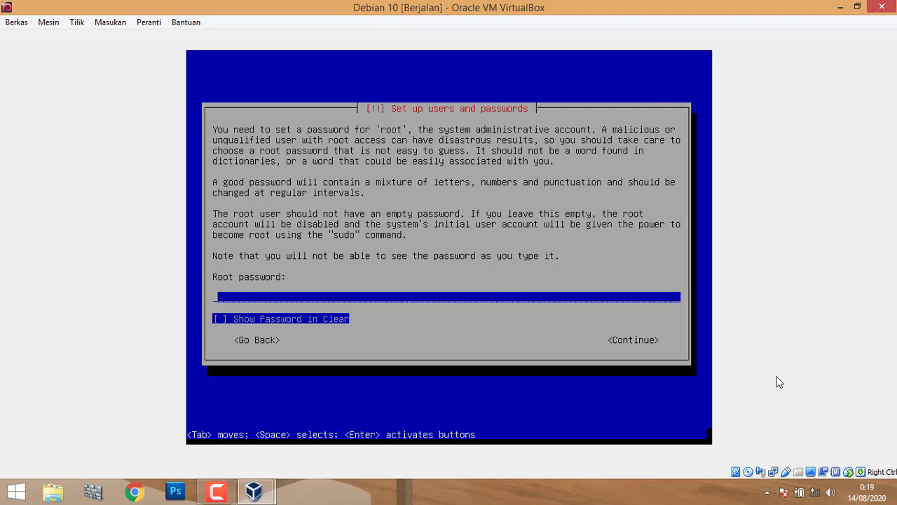
# Type the root password and re-enter it in the verification field.
pyautogui.write('root1234')
pyautogui.press('Return')
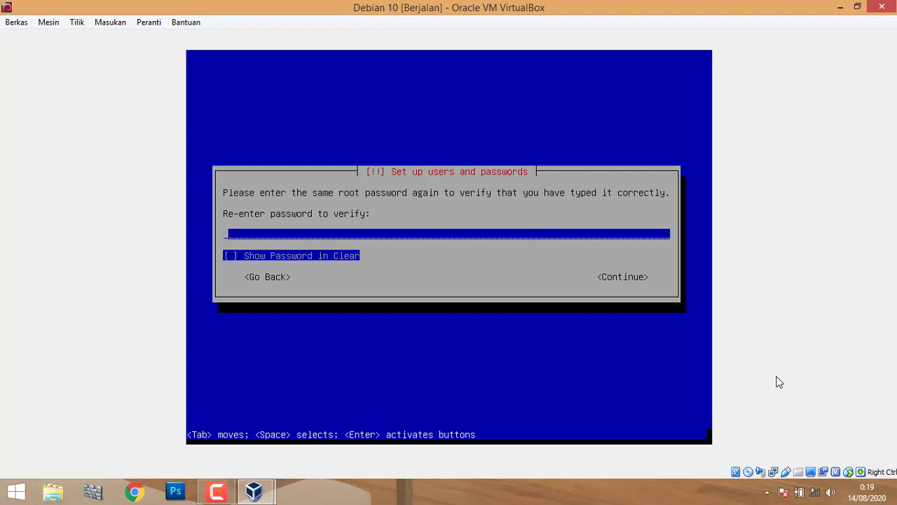
pyautogui.write('********')
pyautogui.press('Return')
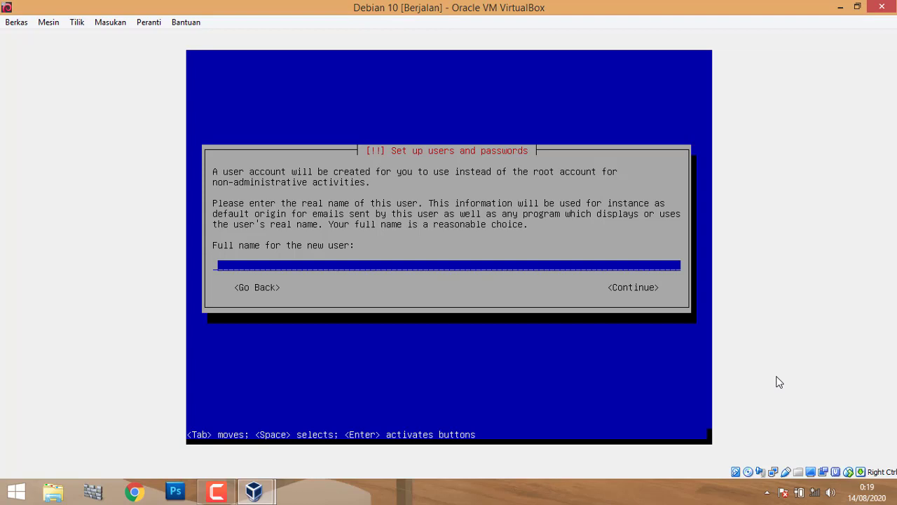
# Enter the new user's full name, then replace the suggested username with your own.
pyautogui.write('Debian 10')
pyautogui.press('Return')
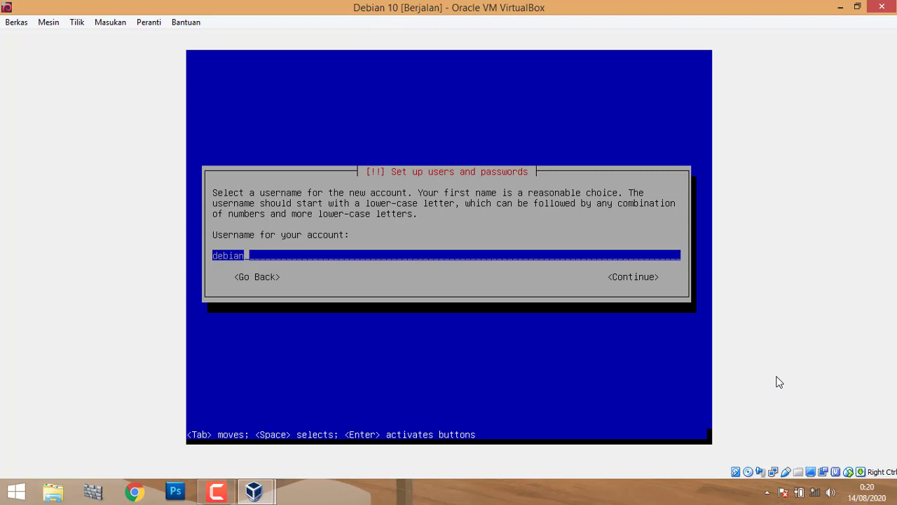
pyautogui.press('BackSpace')
pyautogui.press('BackSpace')
pyautogui.press('BackSpace')
pyautogui.press('BackSpace')
pyautogui.press('BackSpace')
pyautogui.press('BackSpace')
pyautogui.write('debian')
pyautogui.press('Return')
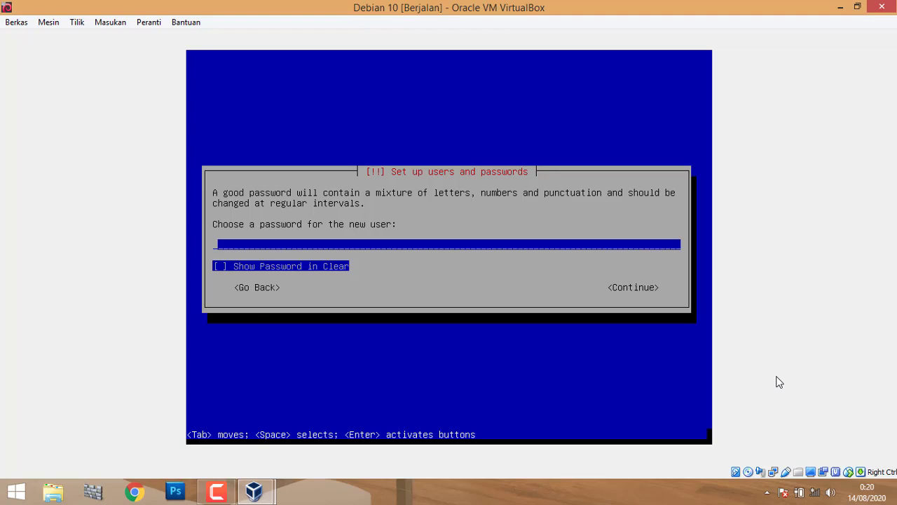
# Set the new user's password and re-enter it to verify.
pyautogui.write('********')
pyautogui.press('Return')
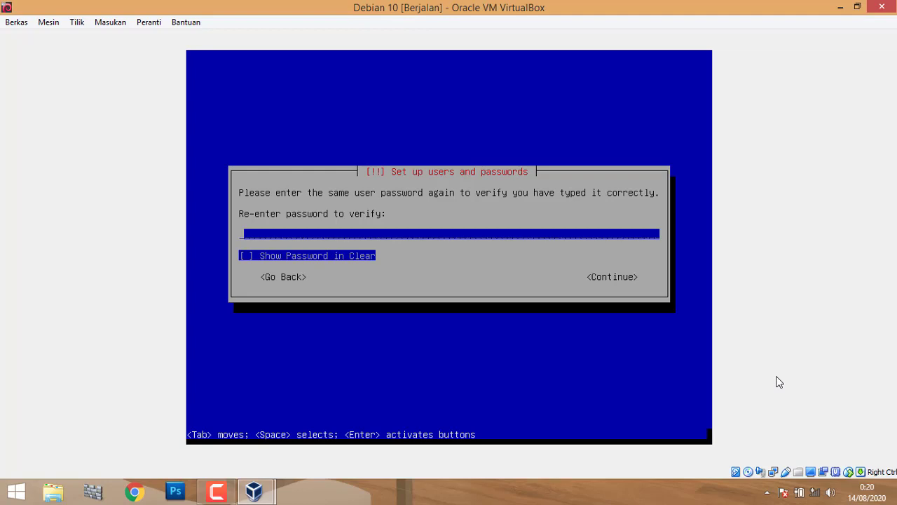
pyautogui.write('********')
pyautogui.press('Return')
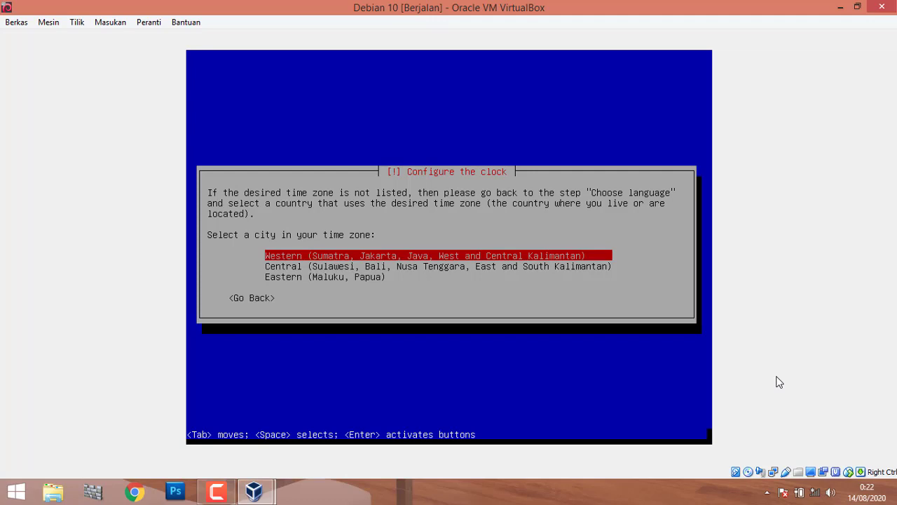
# Select the Western time zone for the clock.
pyautogui.press('Return')
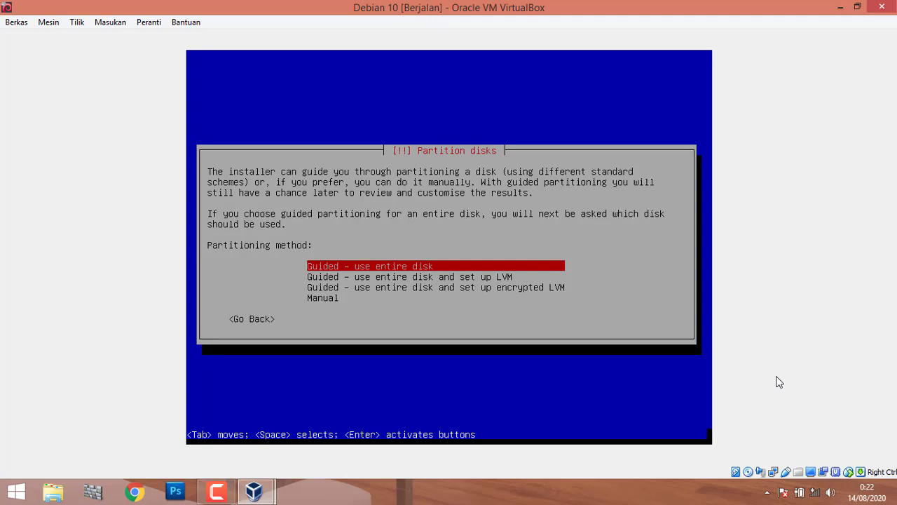
# Choose Manual partitioning and create a new empty partition table on the 8.6 GB sda disk.
pyautogui.press('Down')
pyautogui.press('Down')
pyautogui.press('Down')
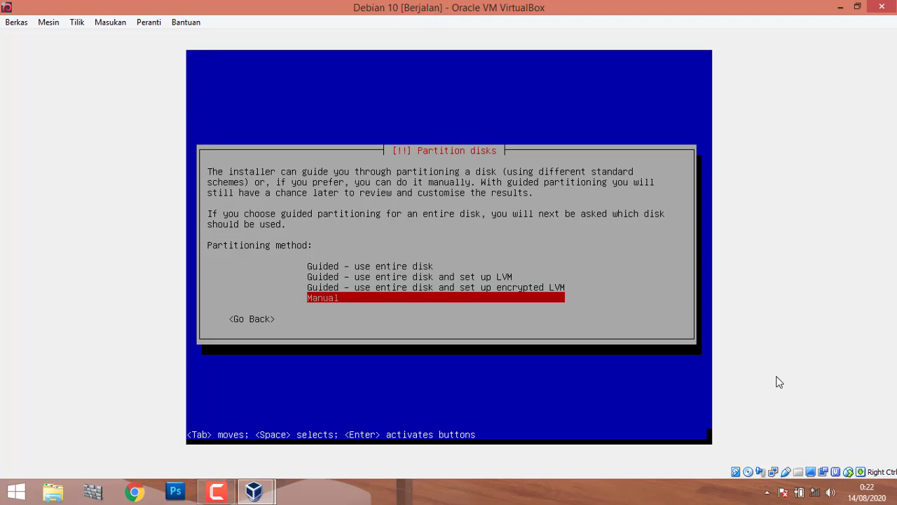
pyautogui.press('Return')
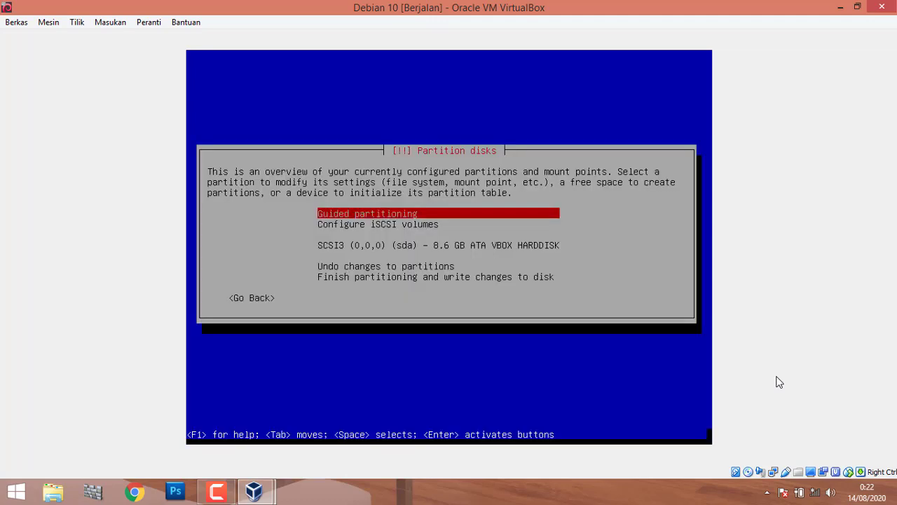
pyautogui.press('Down')
pyautogui.press('Down')
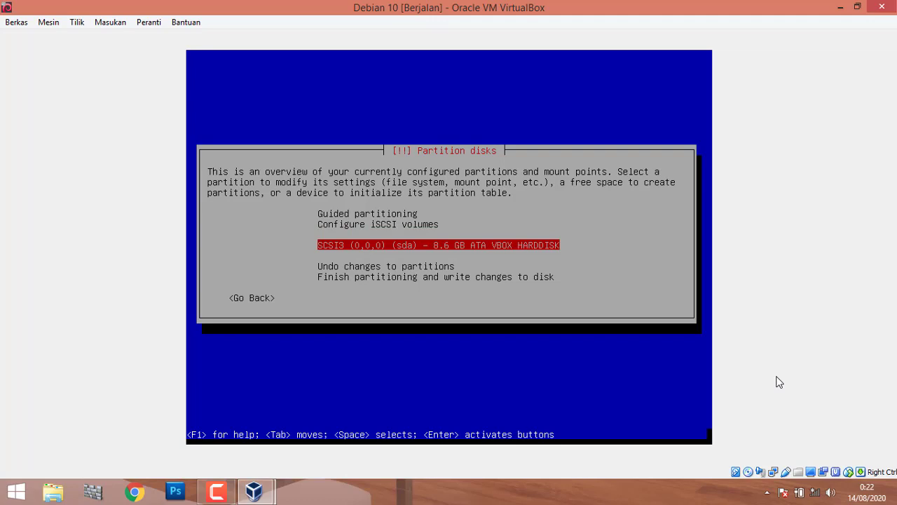
pyautogui.press('Return')
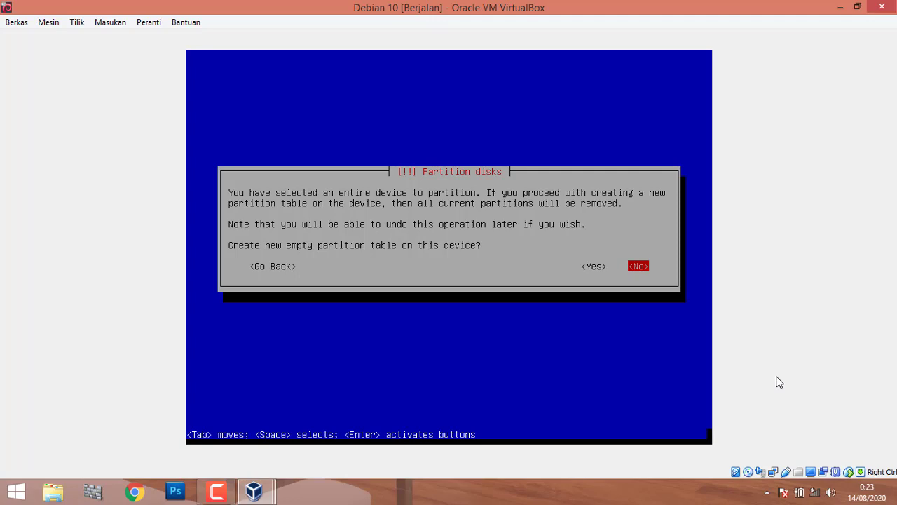
pyautogui.press('Left')
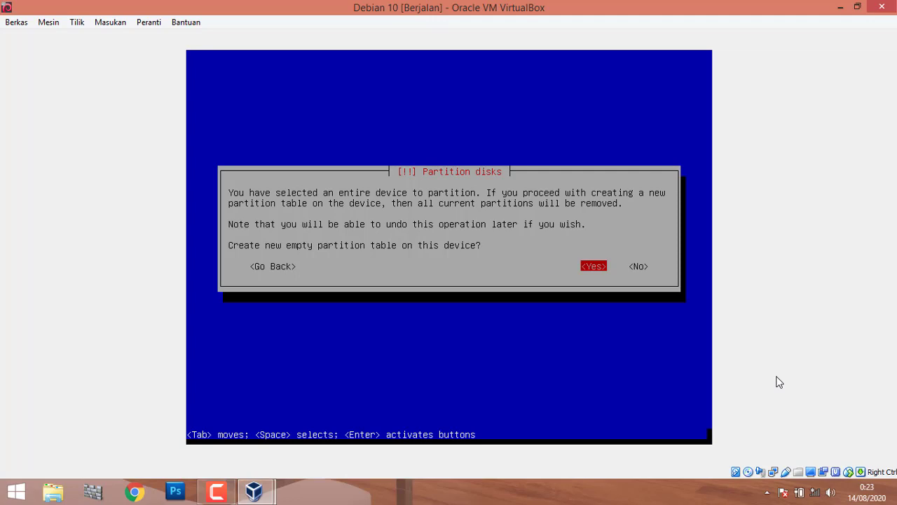
pyautogui.press('Return')
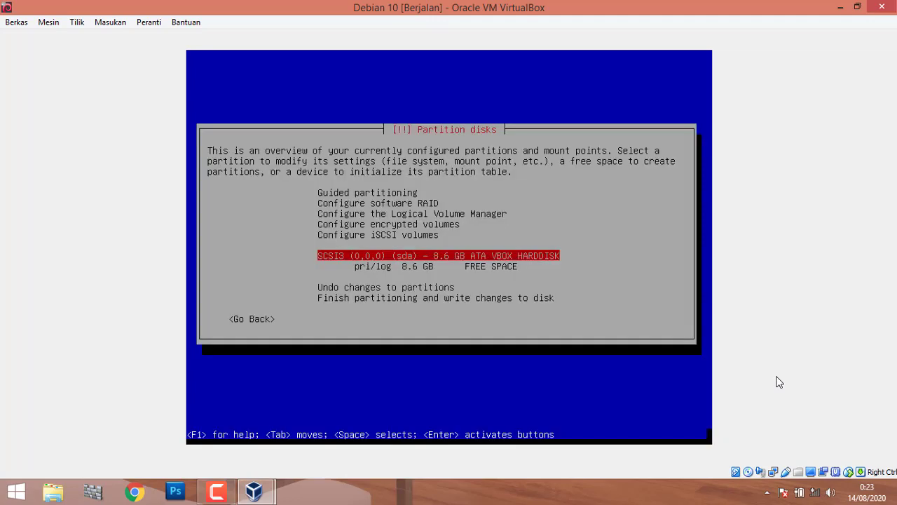
# Create a new partition in the free space, changing its size from 8.6 to 2 GB.
pyautogui.press('Down')
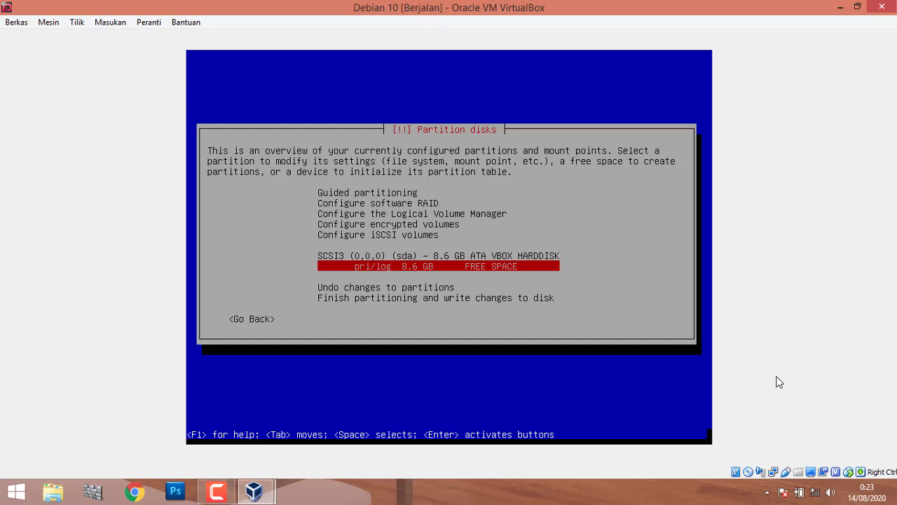
pyautogui.press('Return')
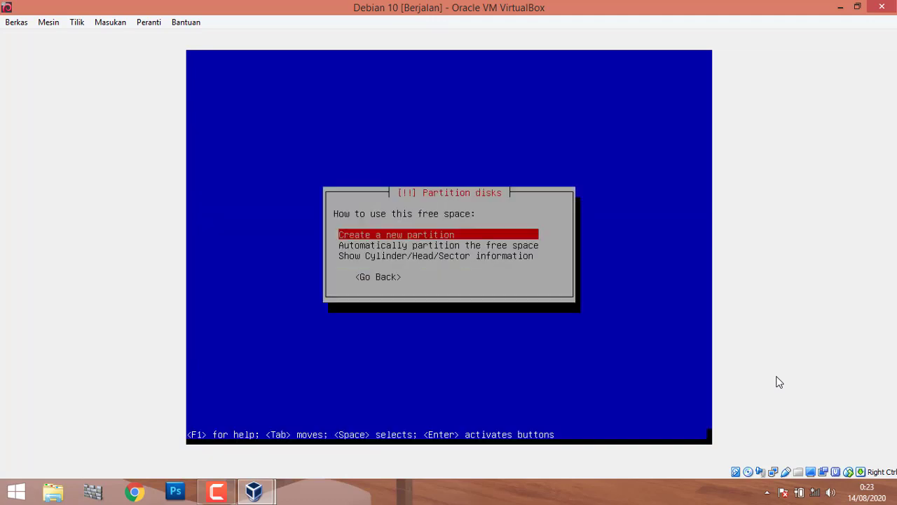
pyautogui.press('Return')
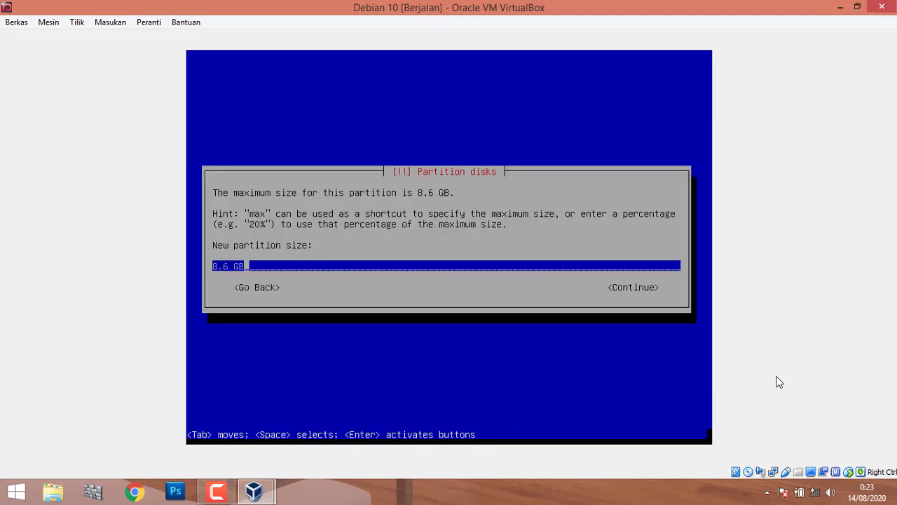
pyautogui.press('Left')
pyautogui.press('Left')
pyautogui.press('Left')
pyautogui.press('Delete')
pyautogui.press('Delete')
pyautogui.press('Delete')
pyautogui.press('Delete')
pyautogui.write('2')
# Accept the 2 GB size, set the partition to be used as swap area, and finish it.
pyautogui.press('Return')
pyautogui.press('Return')
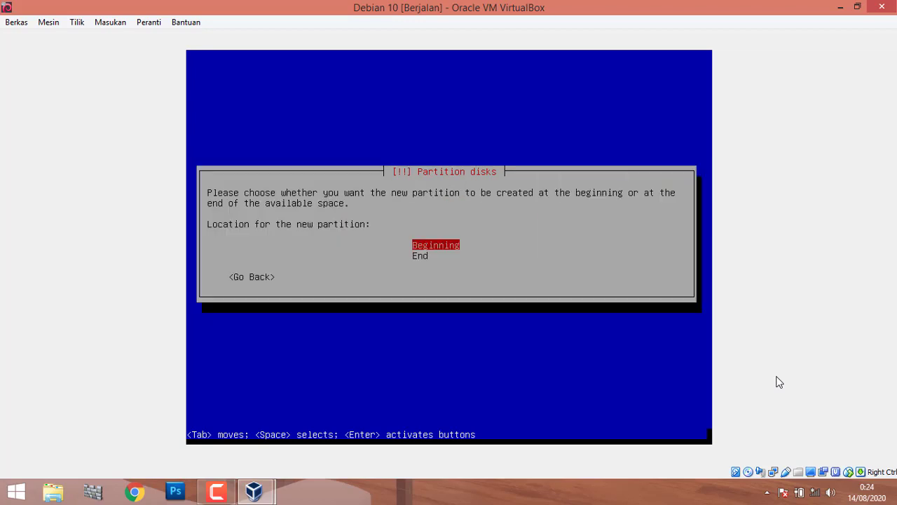
pyautogui.press('Return')
pyautogui.press('Down')
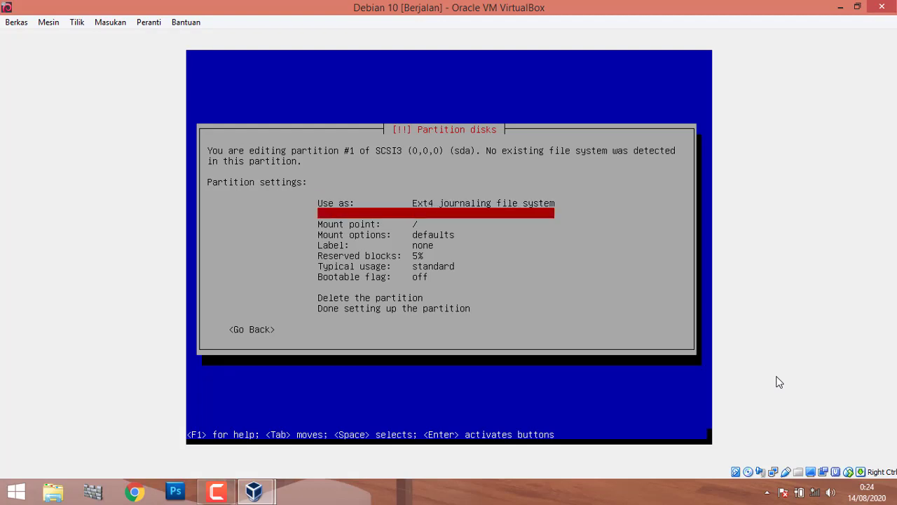
pyautogui.press('Up')
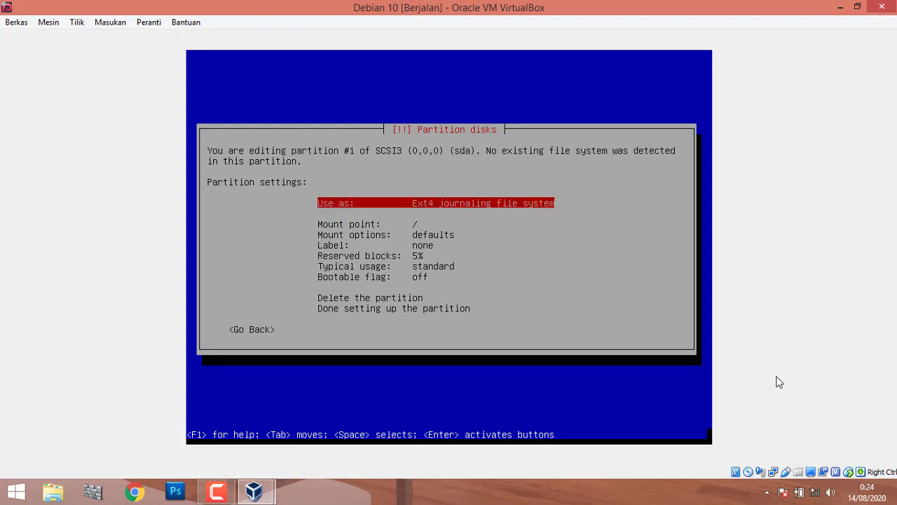
pyautogui.press('Return')
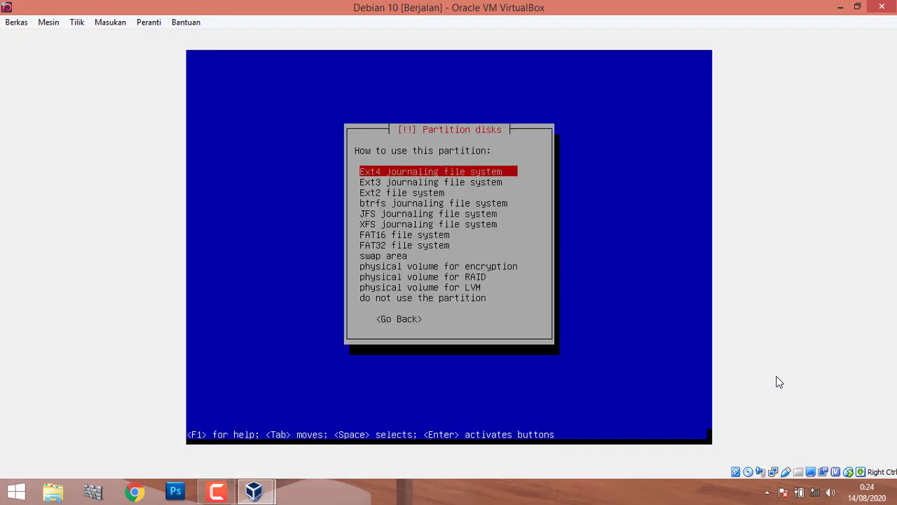
pyautogui.press('Down')
pyautogui.press('Down')
pyautogui.press('Down')
pyautogui.press('Down')
pyautogui.press('Down')
pyautogui.press('Down')
pyautogui.press('Down')
pyautogui.press('Down')
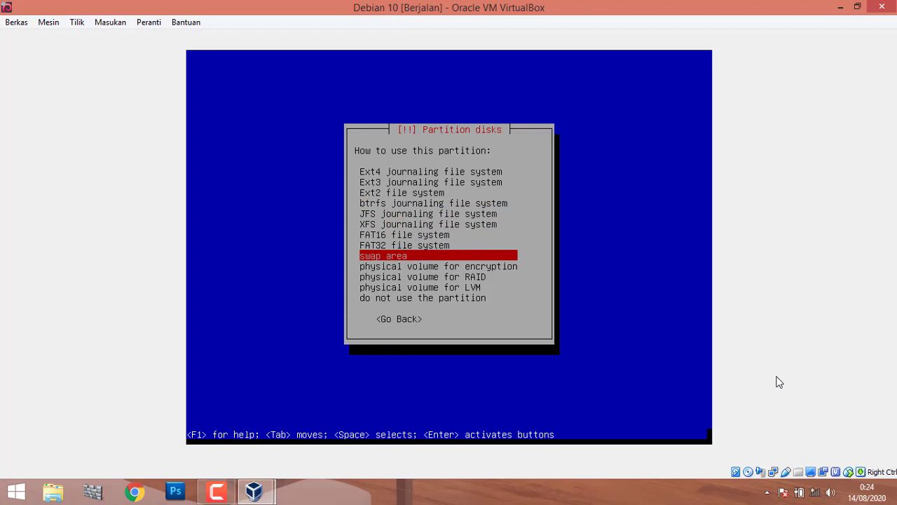
pyautogui.press('Return')
pyautogui.press('Down')
pyautogui.press('Down')
pyautogui.press('Down')
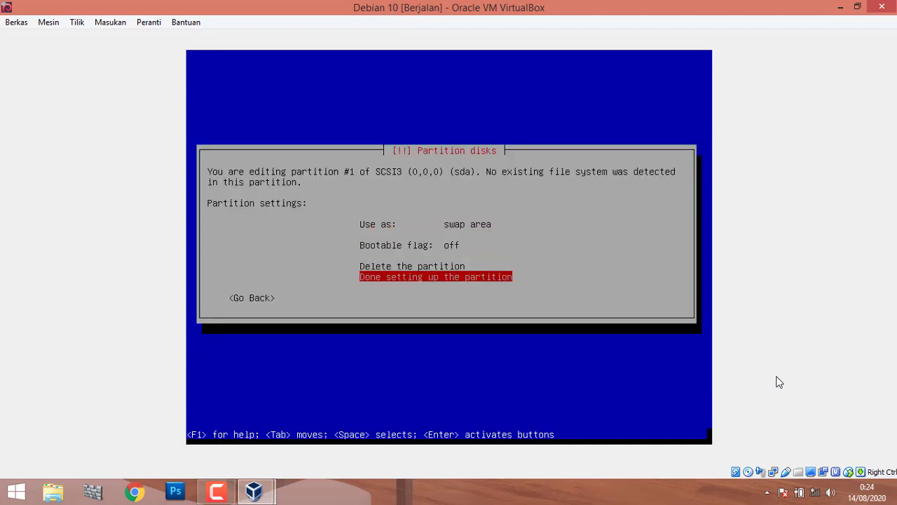
pyautogui.press('Return')
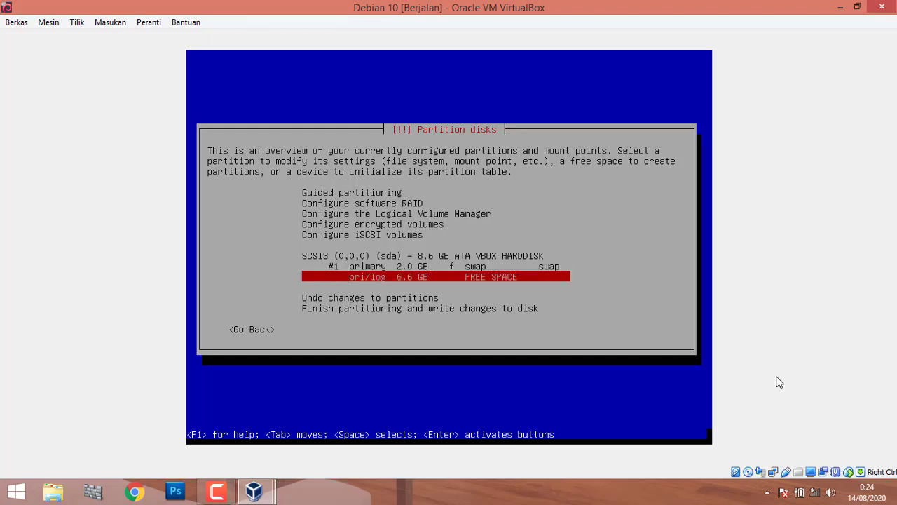
# Open the options for the 6.6 GB FREE SPACE row in the partition overview.
pyautogui.press('Down')
pyautogui.press('Return')
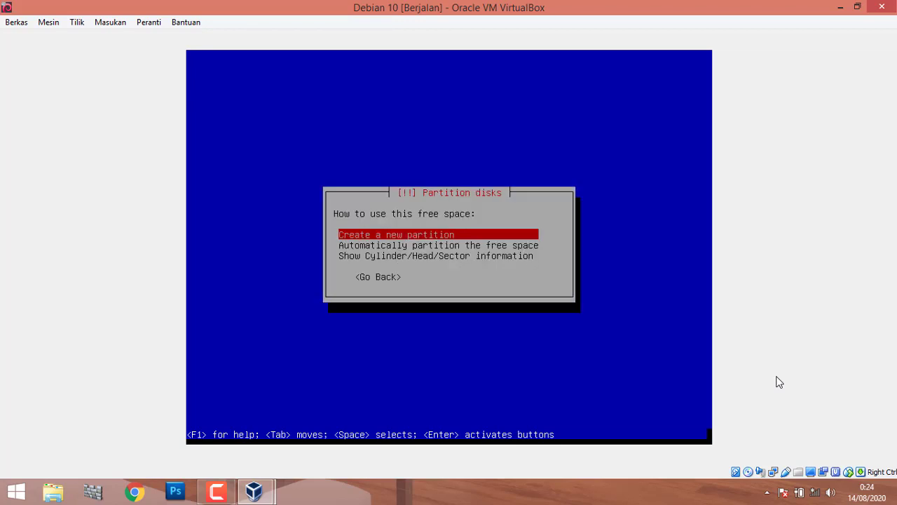
pyautogui.press('Down')
pyautogui.press('Down')
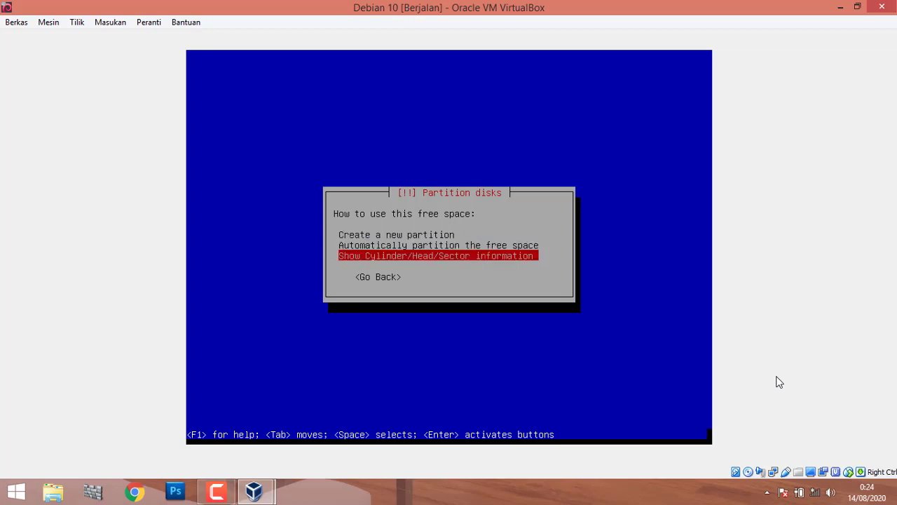
pyautogui.press('Tab')
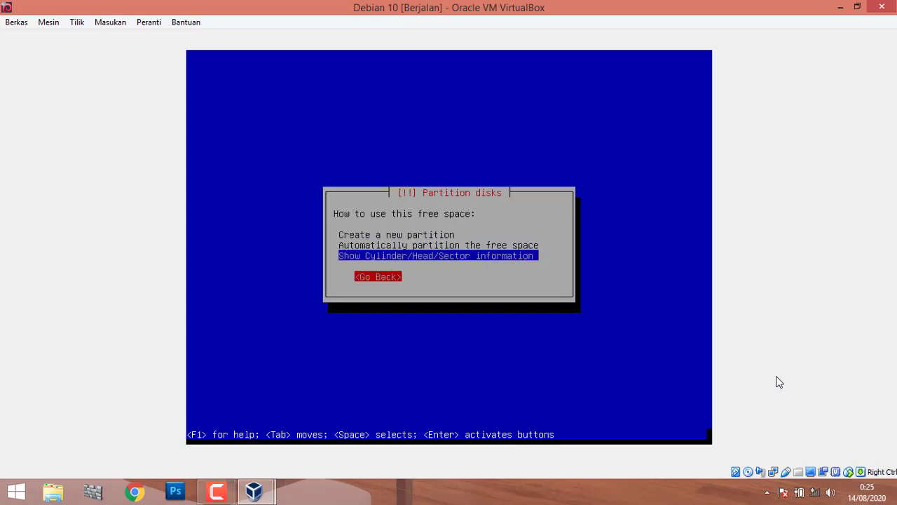
pyautogui.press('Return')
pyautogui.press('Up')
pyautogui.press('Down')
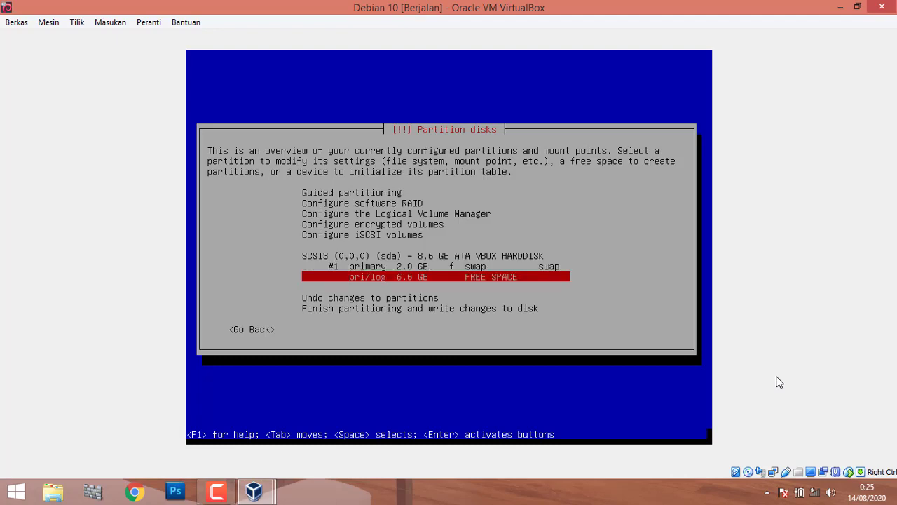
pyautogui.press('Down')
pyautogui.press('Up')
pyautogui.press('Up')
pyautogui.press('Down')
pyautogui.press('Return')
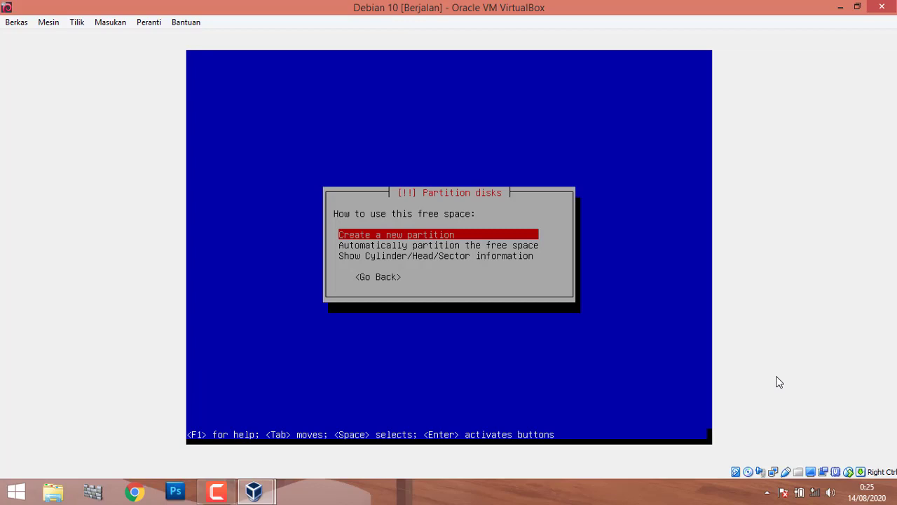
# Create a new logical partition of 5 GB in the 6.6 GB free space.
pyautogui.press('Return')
pyautogui.press('Left')
pyautogui.press('Left')
pyautogui.press('Left')
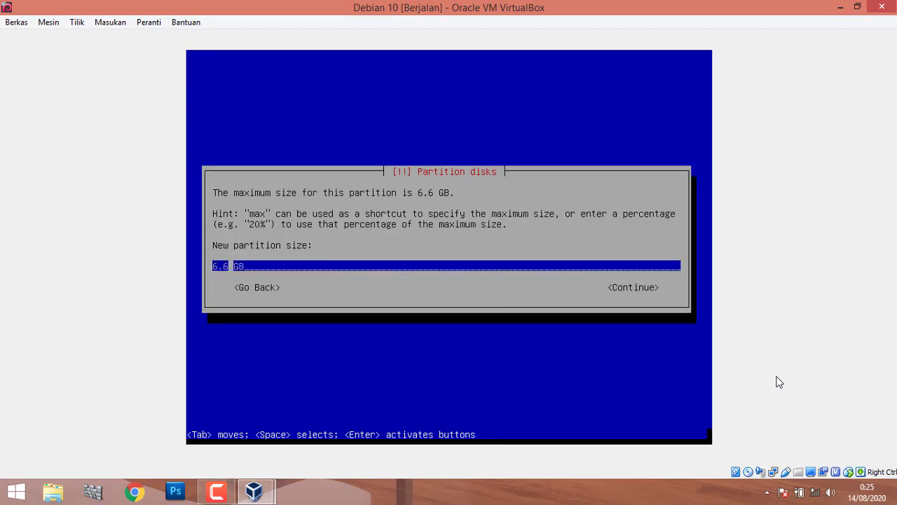
pyautogui.press('BackSpace')
pyautogui.press('BackSpace')
pyautogui.press('BackSpace')
pyautogui.write('5')
pyautogui.press('Right')
pyautogui.press('Right')
pyautogui.press('Right')
pyautogui.press('Return')
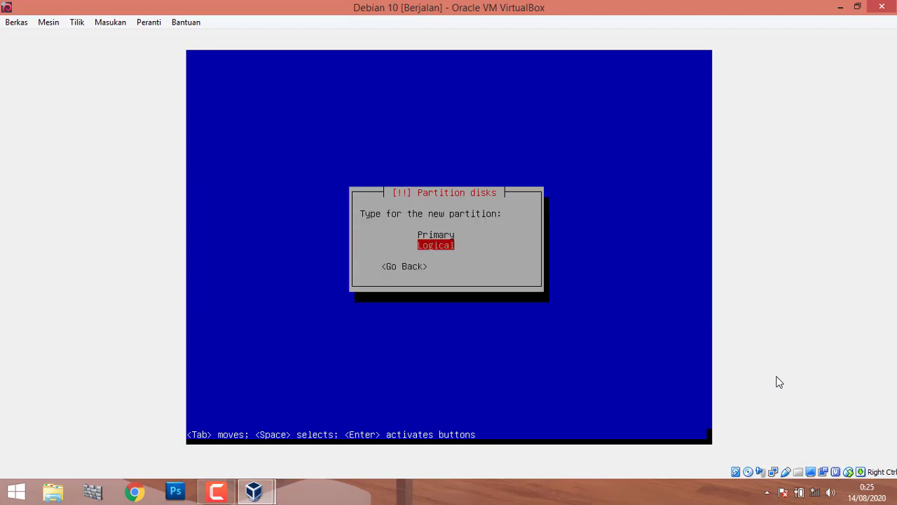
pyautogui.press('Return')
pyautogui.press('Return')
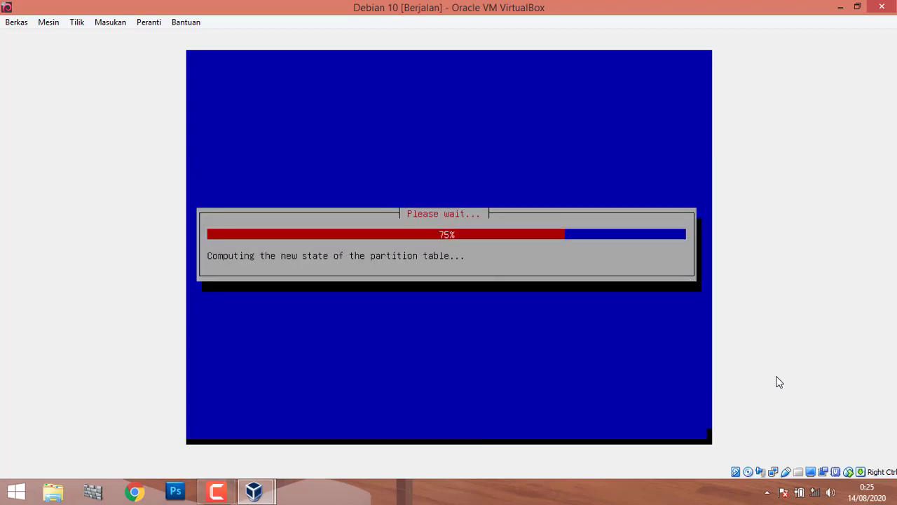
# Keep Ext4 with mount point / and finish setting up the root partition.
pyautogui.press('Down')
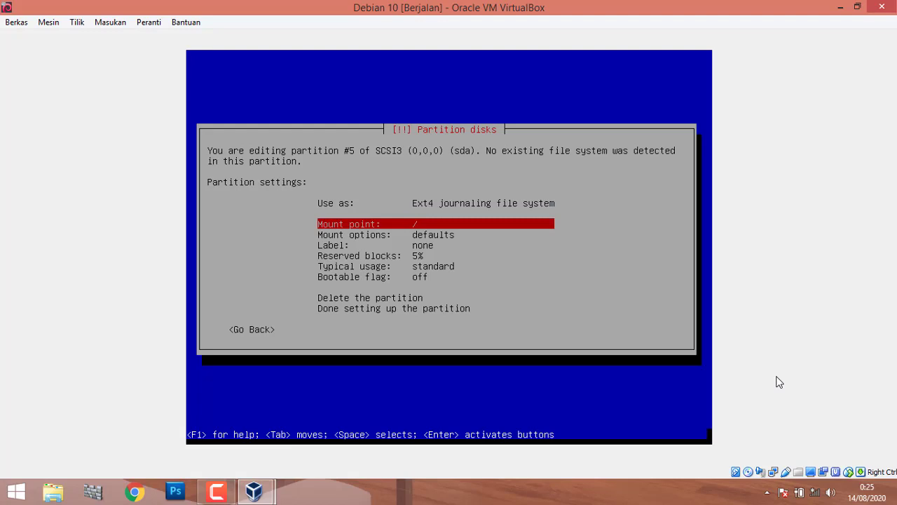
pyautogui.press('Down')
pyautogui.press('Down')
pyautogui.press('Down')
pyautogui.press('Down')
pyautogui.press('Down')
pyautogui.press('Down')
pyautogui.press('Down')
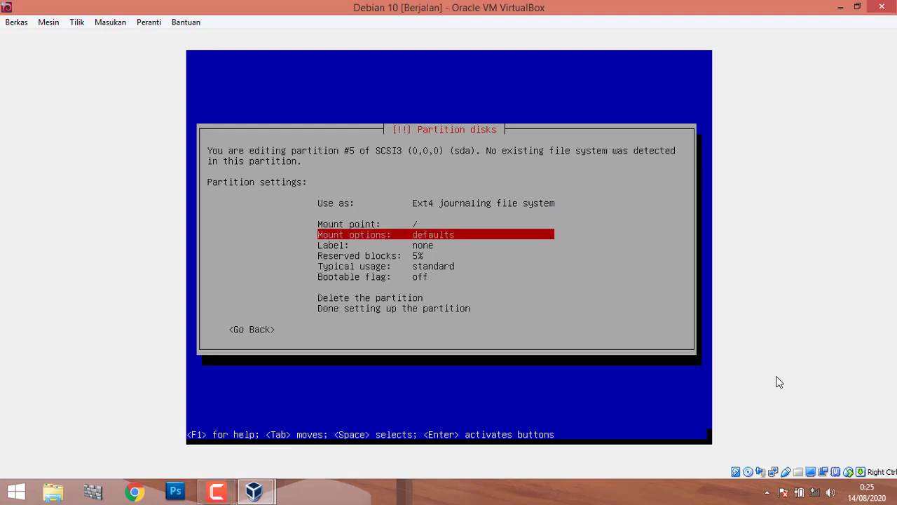
pyautogui.press('Down')
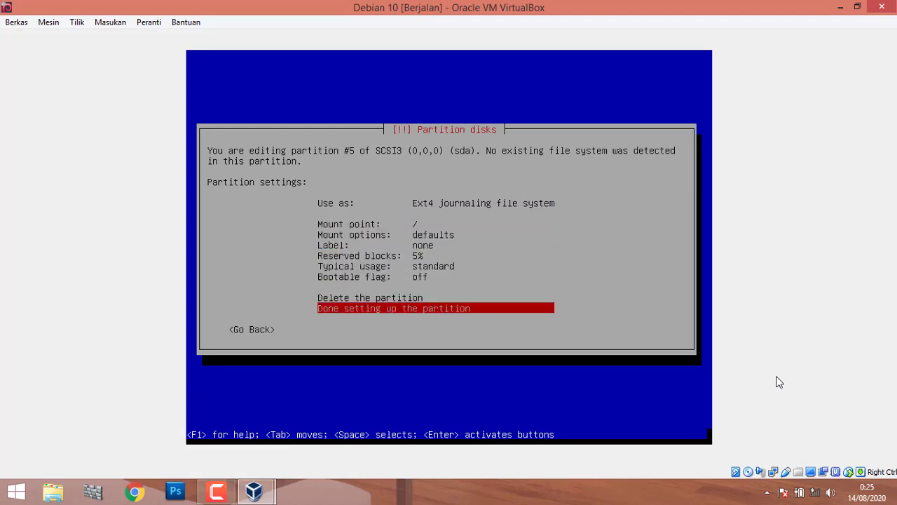
pyautogui.press('Up')
pyautogui.press('Up')
pyautogui.press('Up')
pyautogui.press('Up')
pyautogui.press('Up')
pyautogui.press('Up')
pyautogui.press('Up')
pyautogui.press('Up')
pyautogui.press('Up')
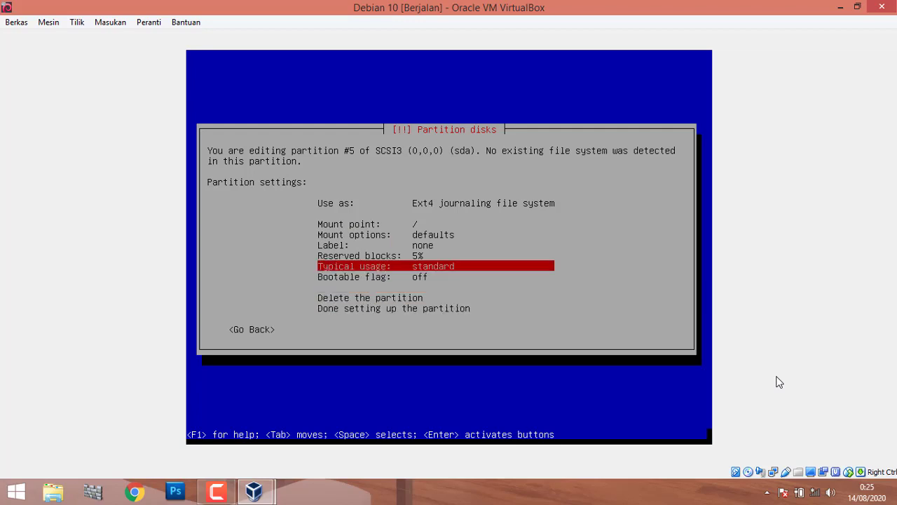
pyautogui.press('Up')
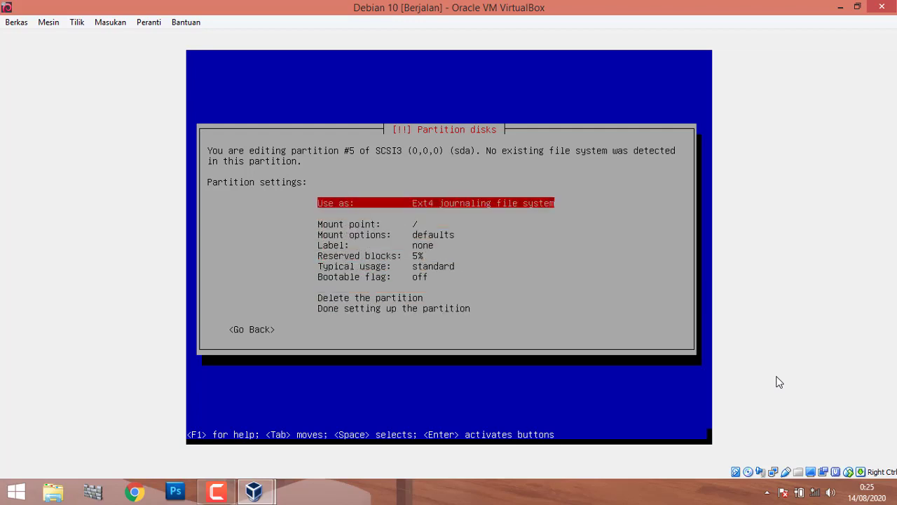
pyautogui.press('Down')
pyautogui.press('Down')
pyautogui.press('Down')
pyautogui.press('Down')
pyautogui.press('Down')
pyautogui.press('Down')
pyautogui.press('Down')
pyautogui.press('Down')
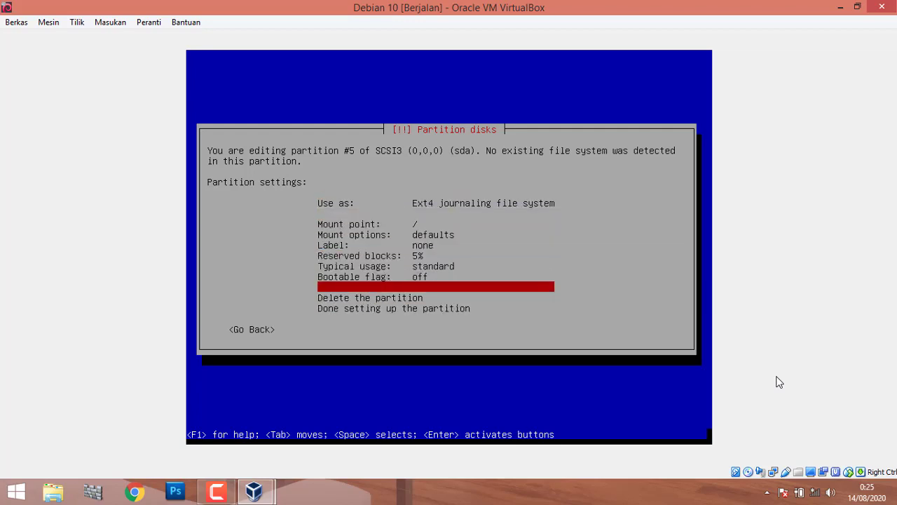
pyautogui.press('Down')
pyautogui.press('Down')
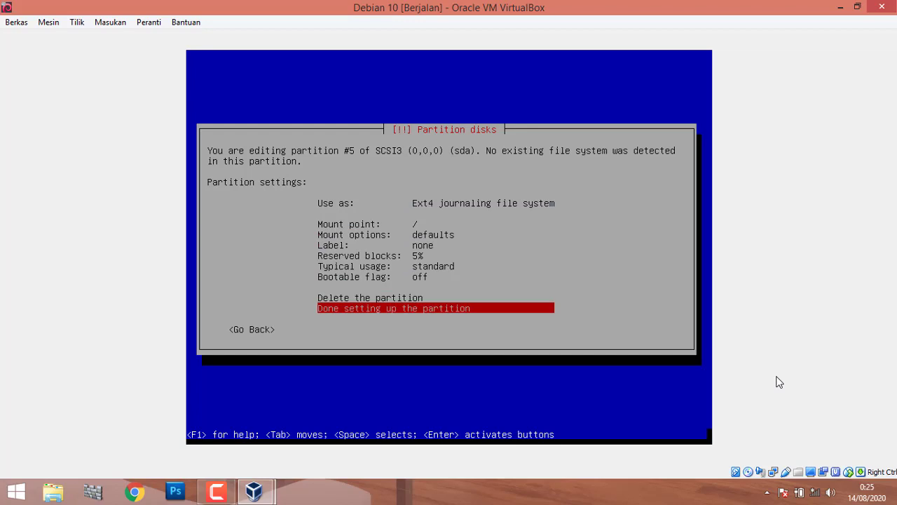
pyautogui.press('Return')
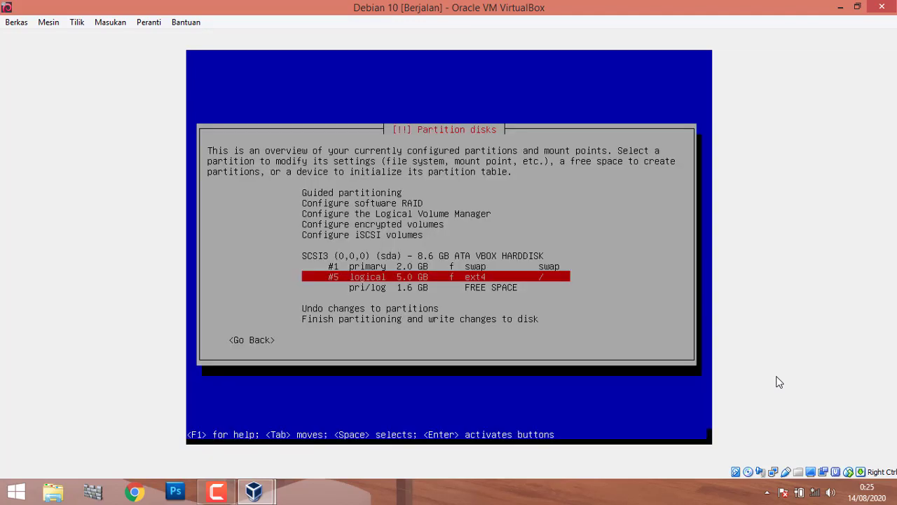
# Open the options for the remaining 1.6 GB FREE SPACE row.
pyautogui.press('Down')
pyautogui.press('Down')
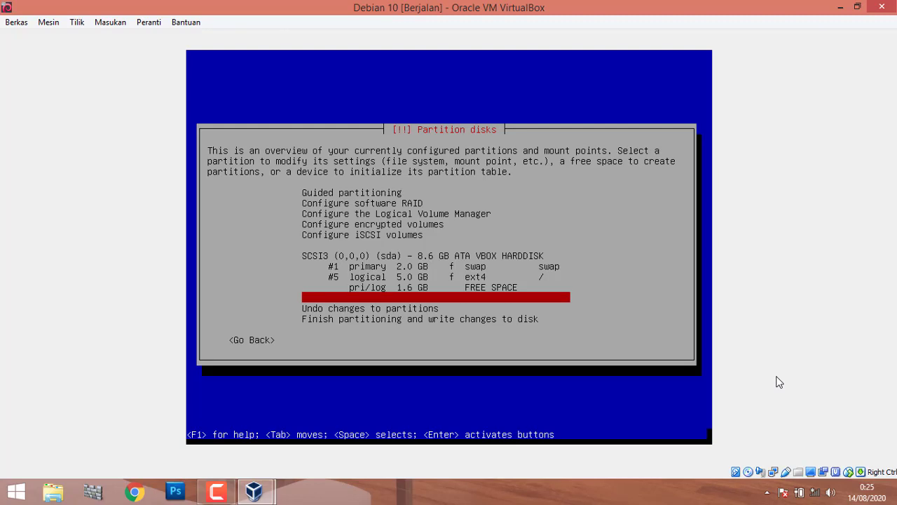
pyautogui.press('Up')
pyautogui.press('Up')
pyautogui.press('Up')
pyautogui.press('Down')
pyautogui.press('Down')
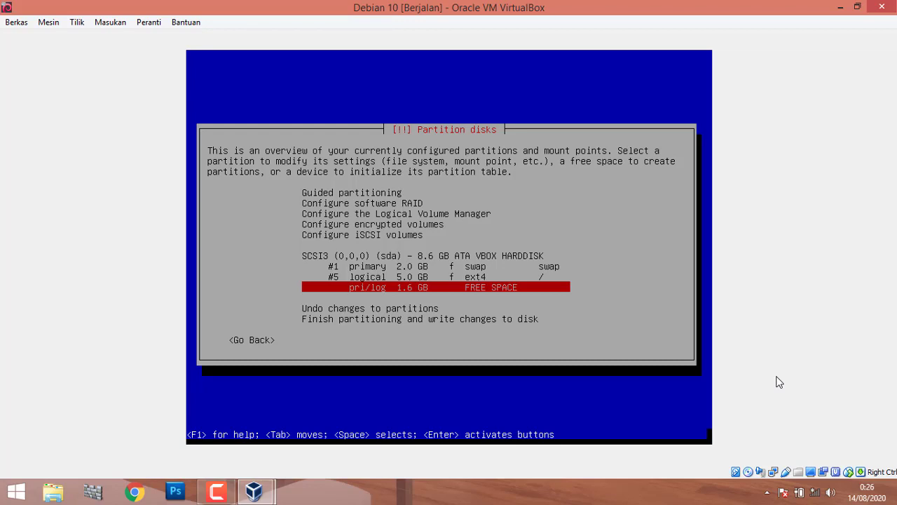
pyautogui.press('Return')
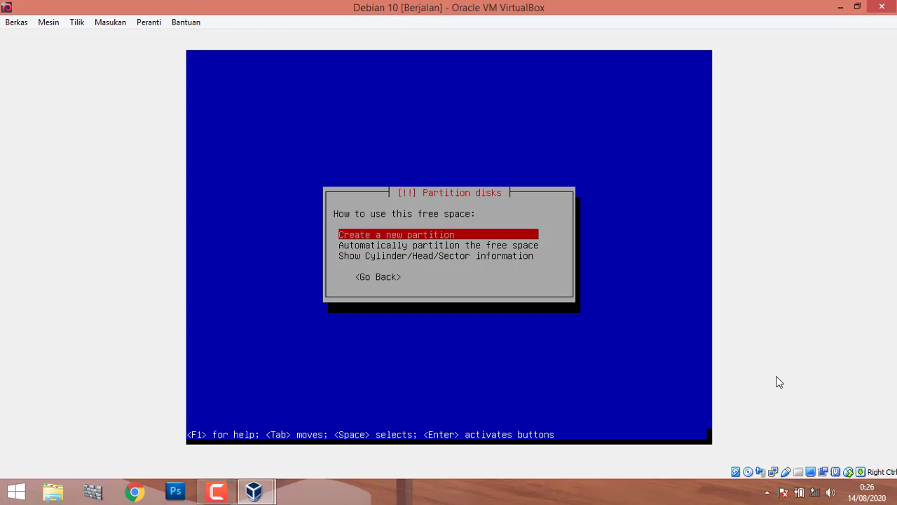
# Create a 1.6 GB logical partition, keep Ext4 mounted at /home, and finish it.
pyautogui.press('Return')
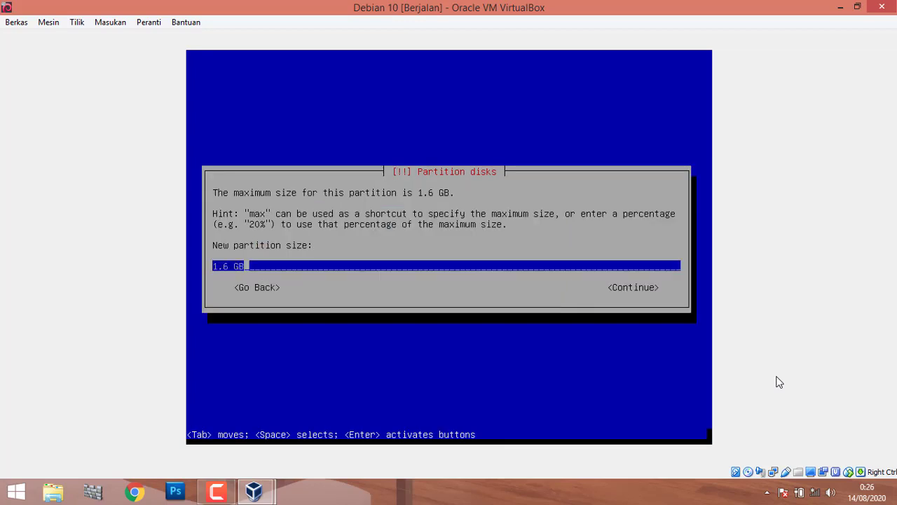
pyautogui.press('Return')
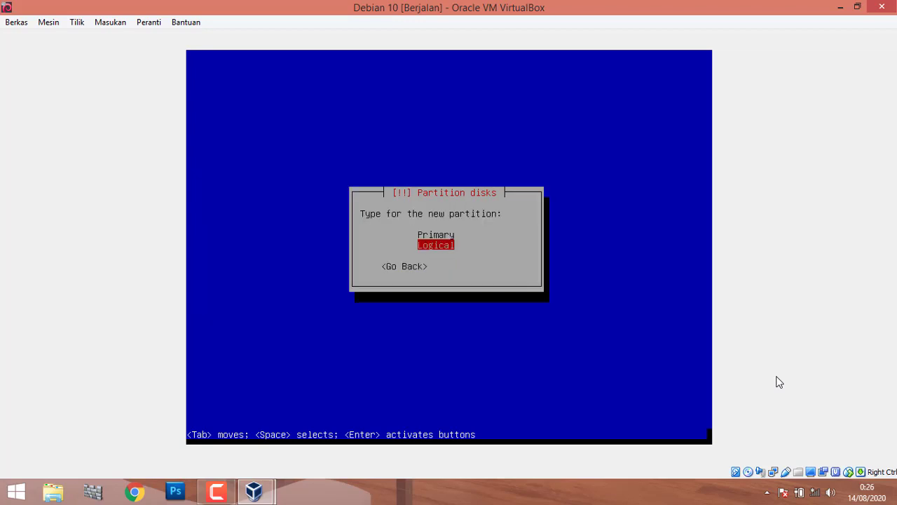
pyautogui.press('Return')
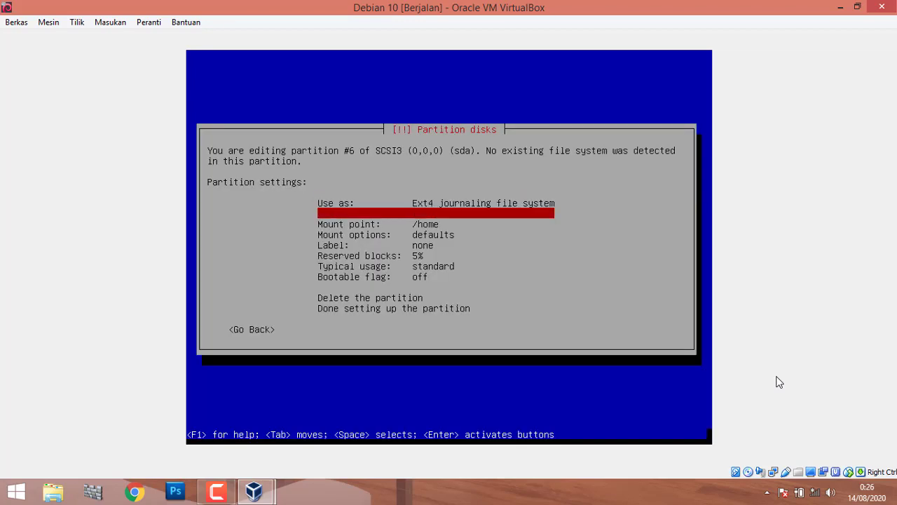
pyautogui.press('Down')
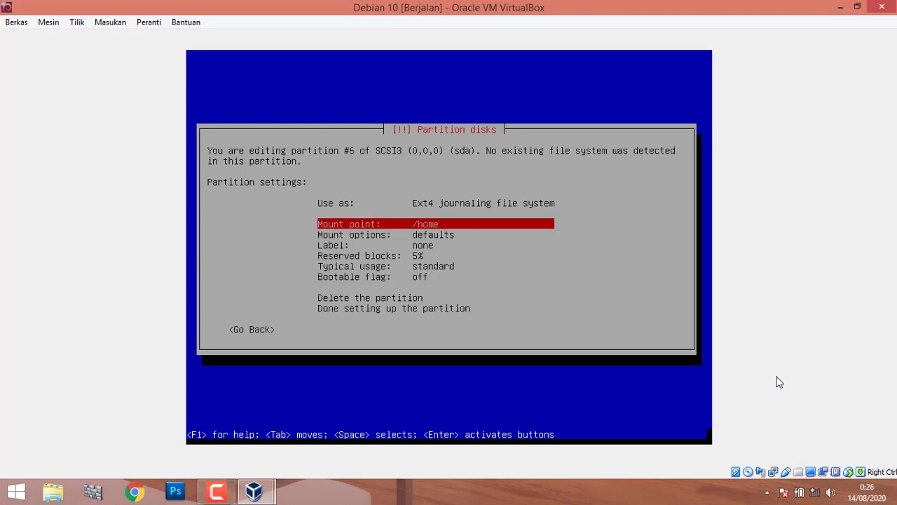
pyautogui.press('Down')
pyautogui.press('Down')
pyautogui.press('Up')
pyautogui.press('Up')
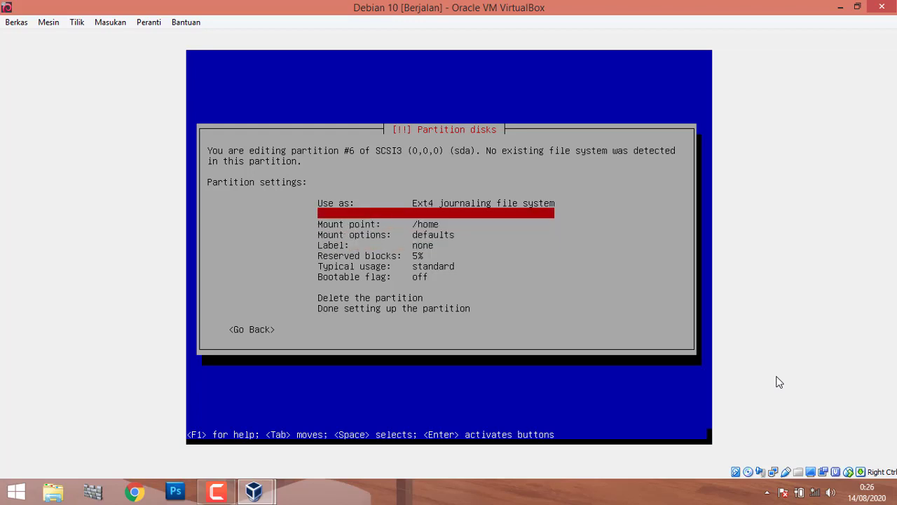
pyautogui.press('Down')
pyautogui.press('Down')
pyautogui.press('Up')
pyautogui.press('Down')
pyautogui.press('Down')
pyautogui.press('Down')
pyautogui.press('Down')
pyautogui.press('Down')
pyautogui.press('Down')
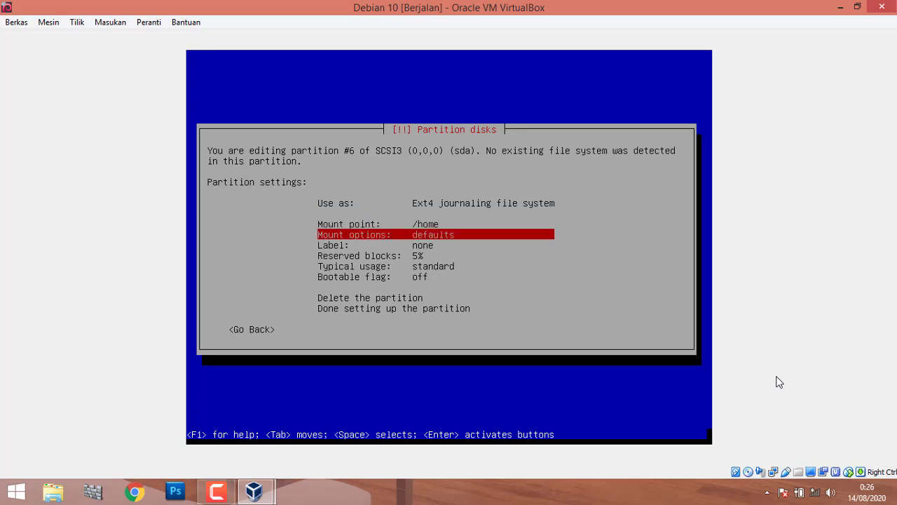
pyautogui.press('Down')
pyautogui.press('Down')
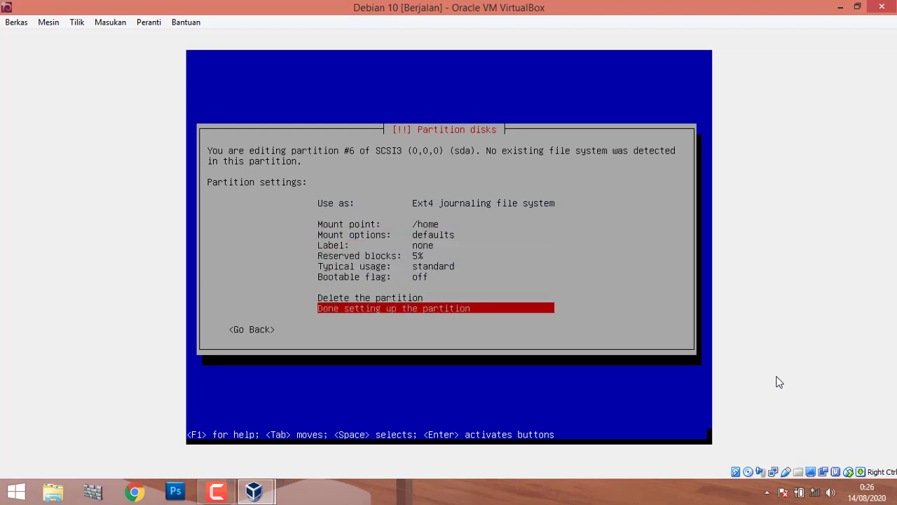
pyautogui.press('Return')
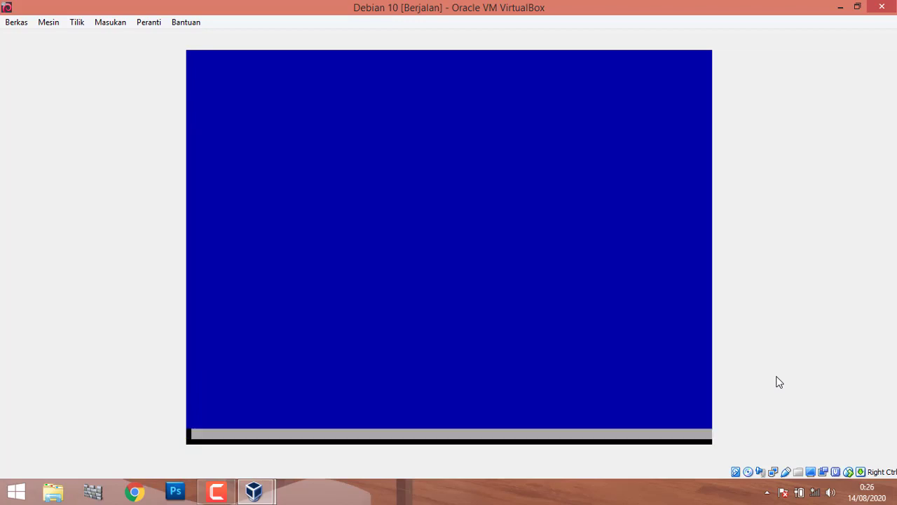
# Review the swap, root and /home partitions, then finish partitioning and select Yes to write changes.
pyautogui.press('Down')
pyautogui.press('Down')
pyautogui.press('Down')
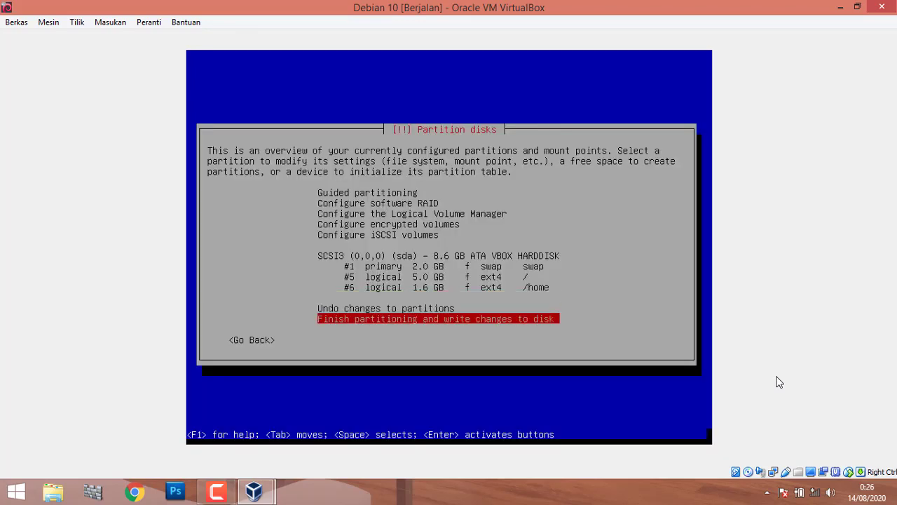
pyautogui.press('Up')
pyautogui.press('Up')
pyautogui.press('Up')
pyautogui.press('Up')
pyautogui.press('Up')
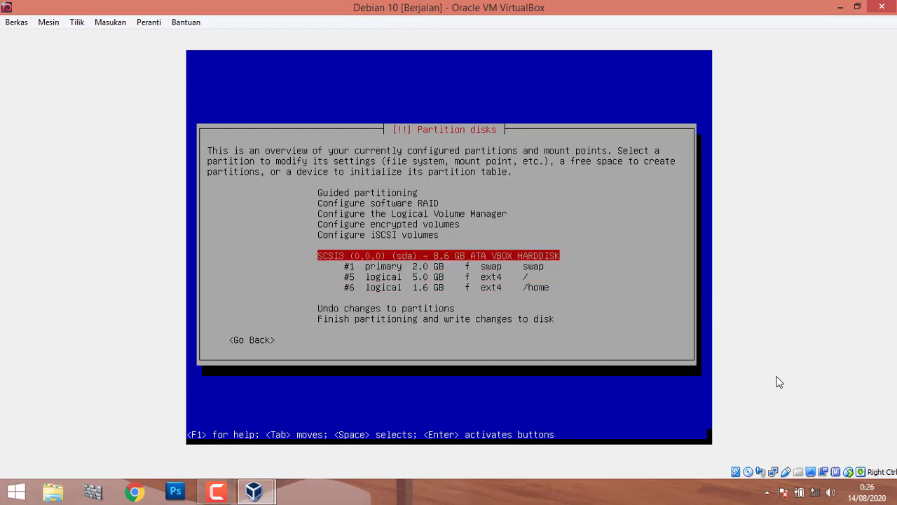
pyautogui.press('Down')
pyautogui.press('Down')
pyautogui.press('Down')
pyautogui.press('Up')
pyautogui.press('Up')
pyautogui.press('Up')
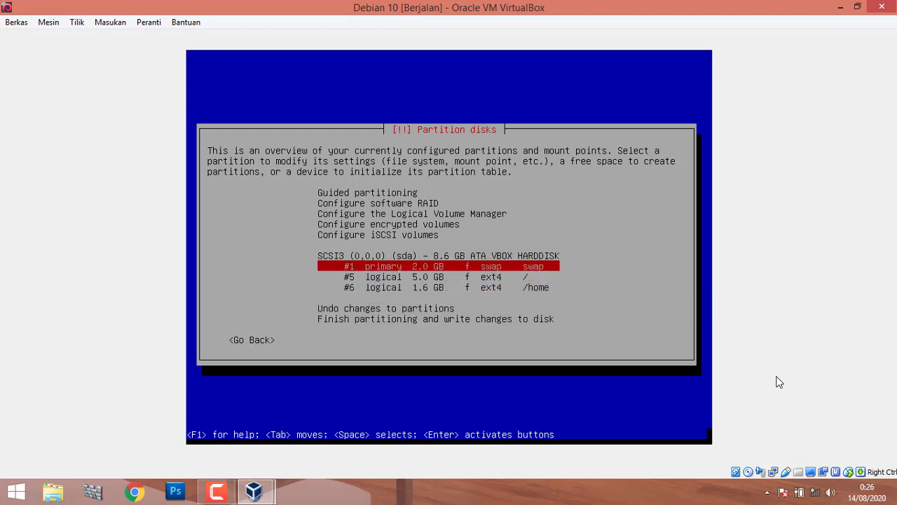
pyautogui.press('Down')
pyautogui.press('Down')
pyautogui.press('Down')
pyautogui.press('Down')
pyautogui.press('Down')
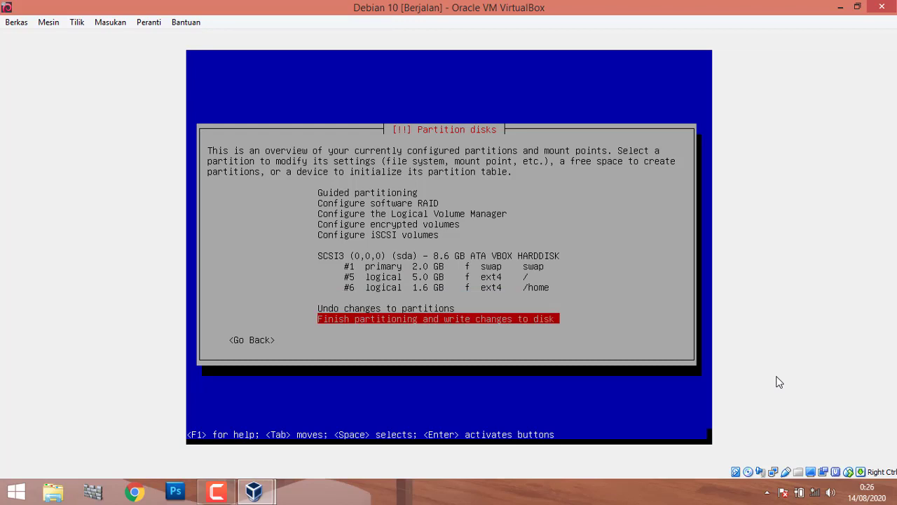
pyautogui.press('Up')
pyautogui.press('Up')
pyautogui.press('Up')
pyautogui.press('Up')
pyautogui.press('Down')
pyautogui.press('Down')
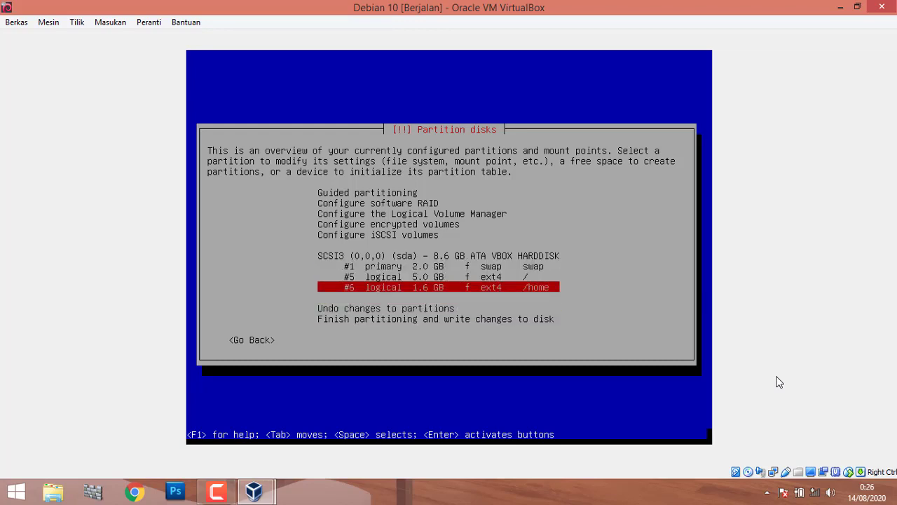
pyautogui.press('Down')
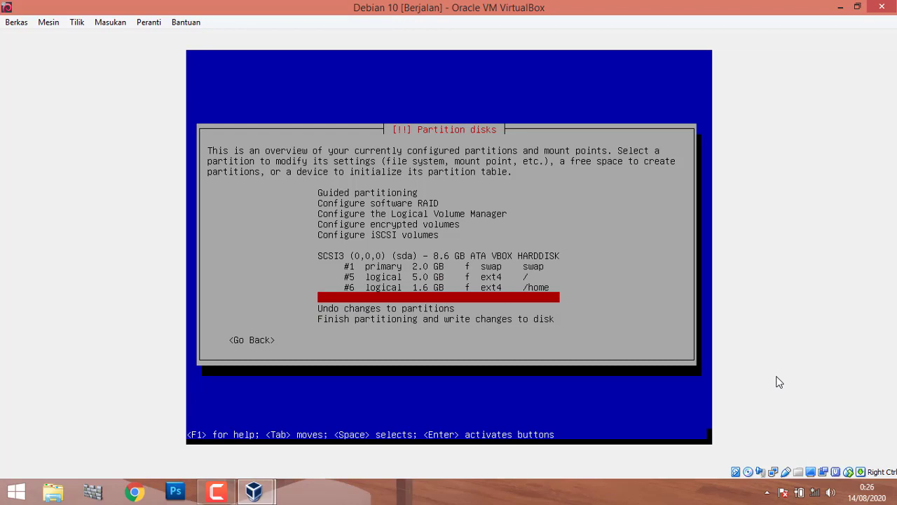
pyautogui.press('Up')
pyautogui.press('Down')
pyautogui.press('Down')
pyautogui.press('Down')
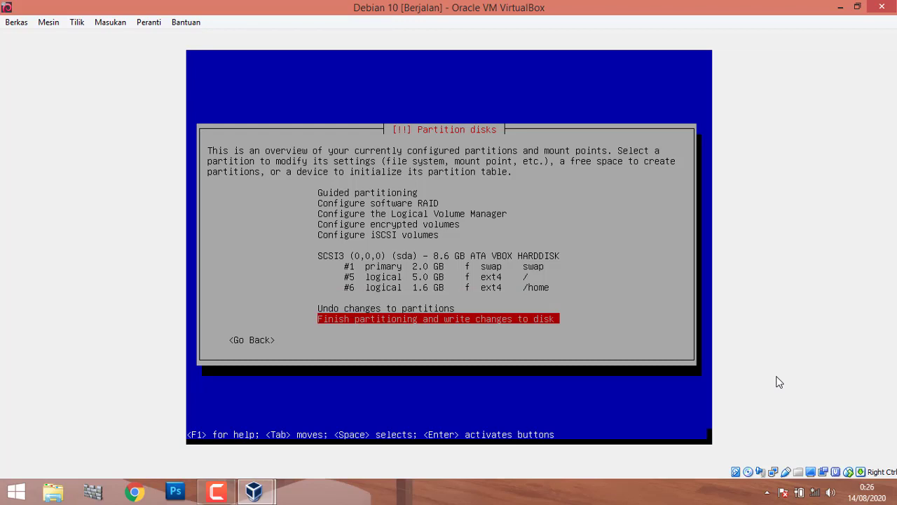
pyautogui.press('Return')
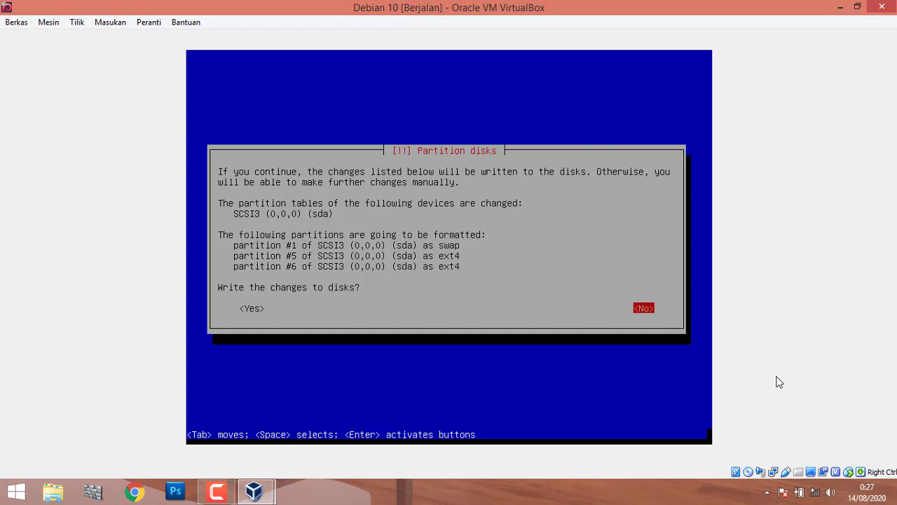
pyautogui.press('Tab')
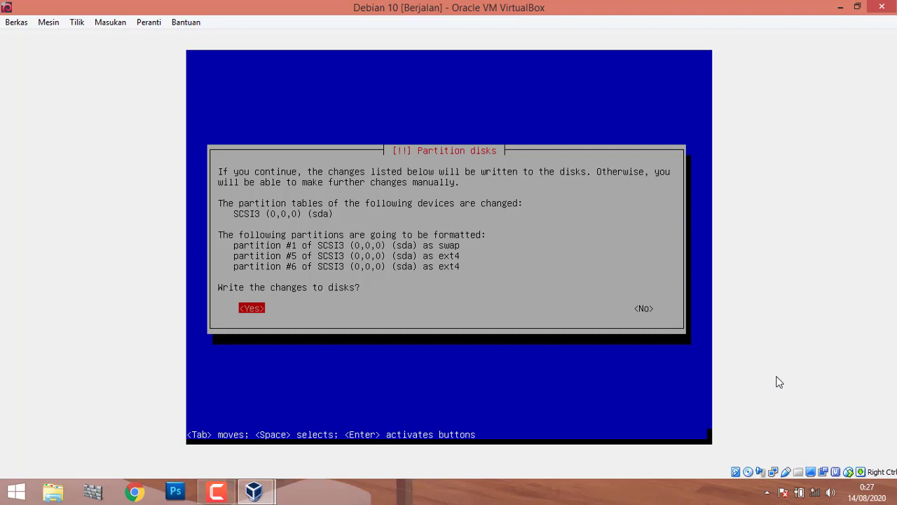
# Write the partition changes to disk and let the base system install.
pyautogui.press('Return')
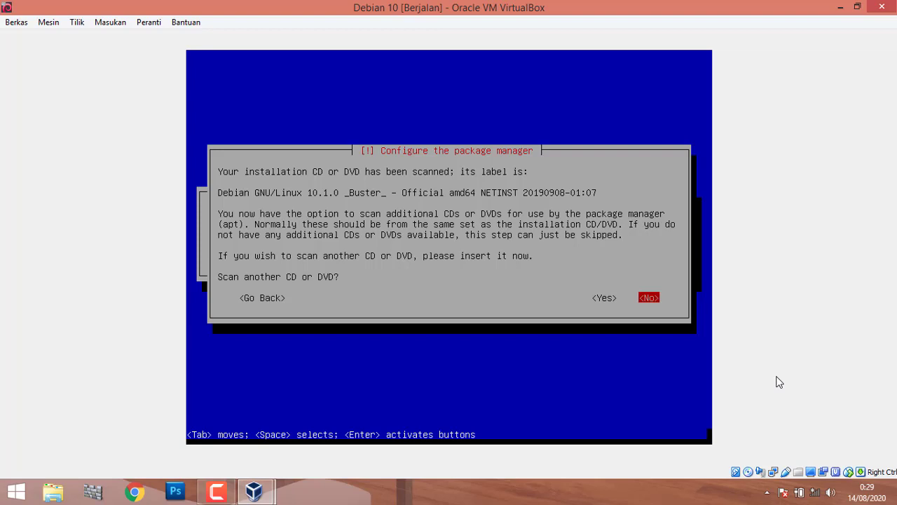
# Decline scanning another CD or DVD to reach the mirror country list.
pyautogui.press('Return')
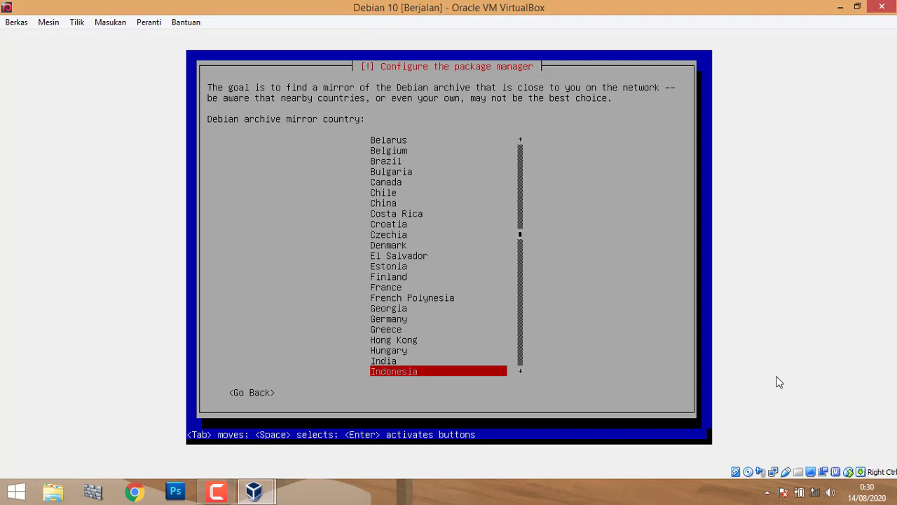
# Browse the mirror country list near Indonesia, then go back without choosing a country.
pyautogui.press('Down')
pyautogui.press('Up')
pyautogui.press('Down')
pyautogui.press('Down')
pyautogui.press('Down')
pyautogui.press('Down')
pyautogui.press('Down')
pyautogui.press('Down')
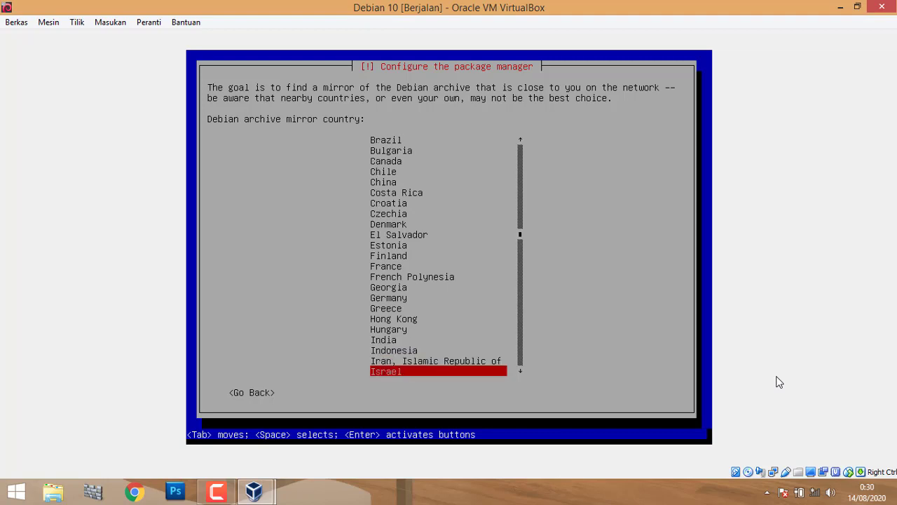
pyautogui.press('Down')
pyautogui.press('Up')
pyautogui.press('Up')
pyautogui.press('Up')
pyautogui.press('Up')
pyautogui.press('Up')
pyautogui.press('Up')
pyautogui.press('Up')
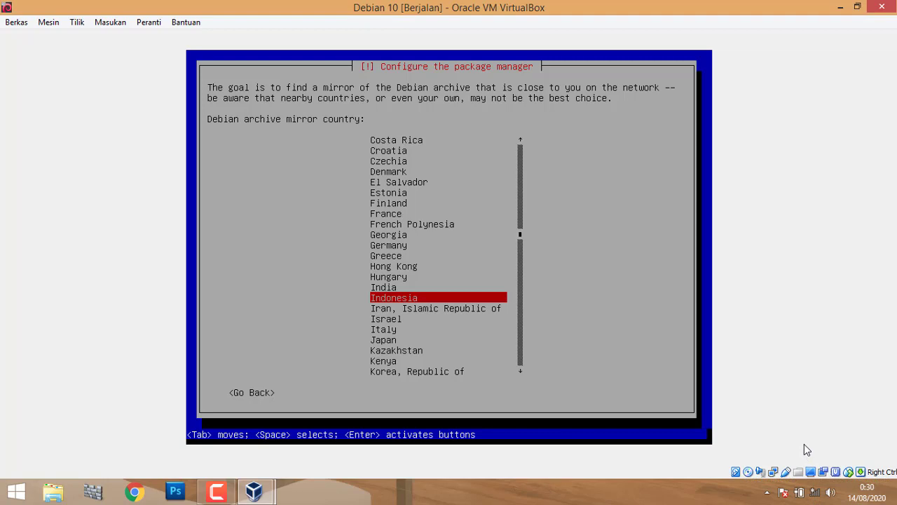
pyautogui.press('Tab')
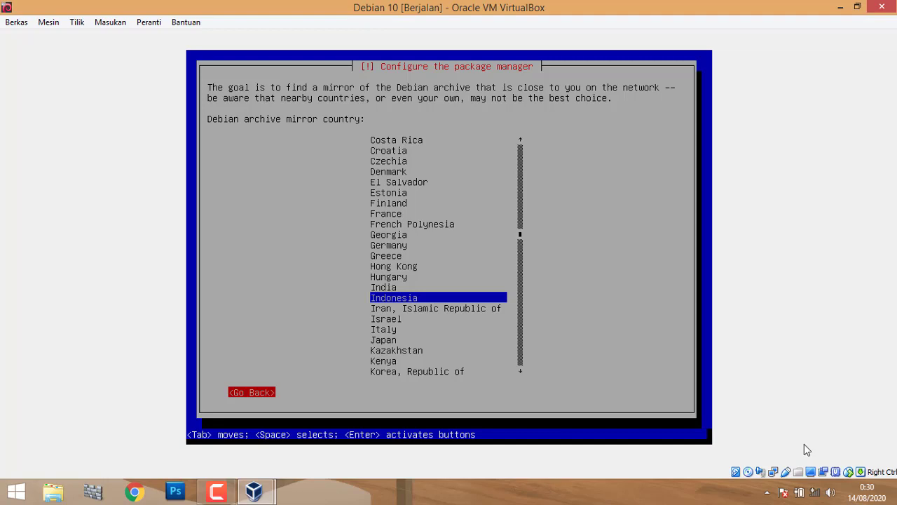
pyautogui.press('Return')
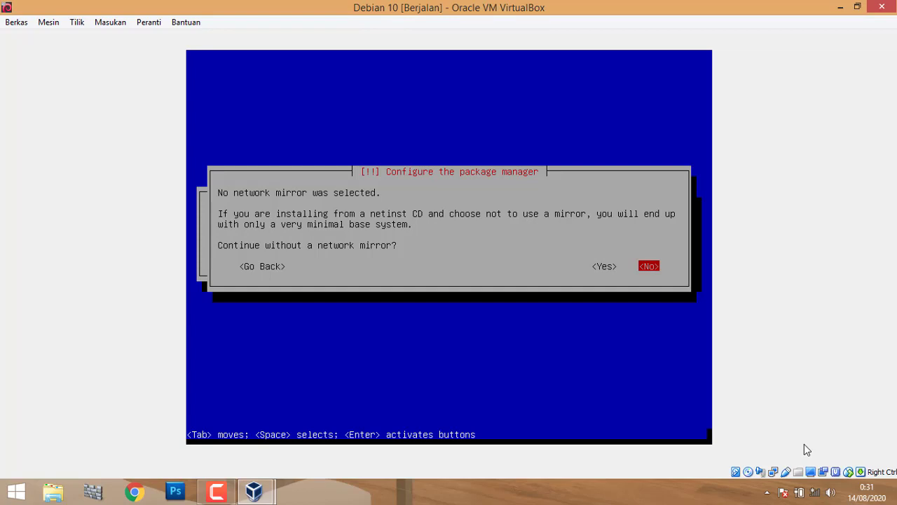
# Choose Yes to continue the installation without a network mirror.
pyautogui.press('Left')
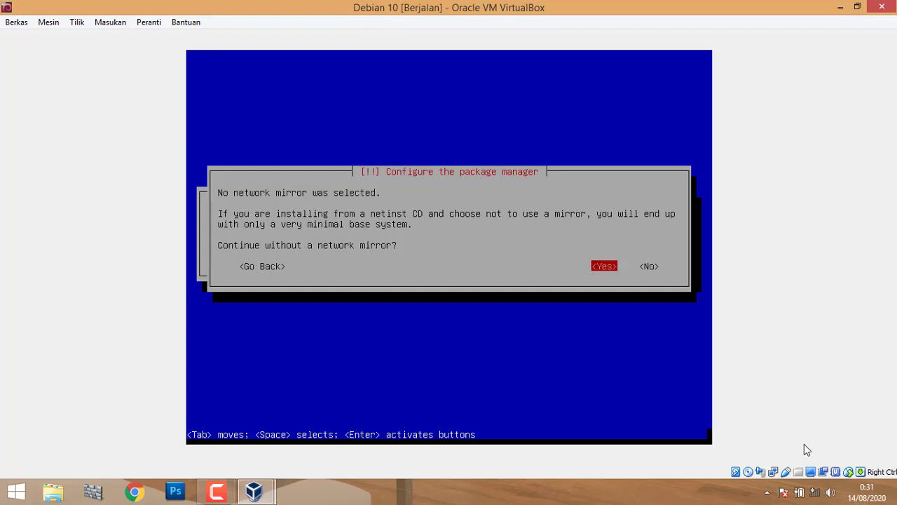
pyautogui.press('Return')
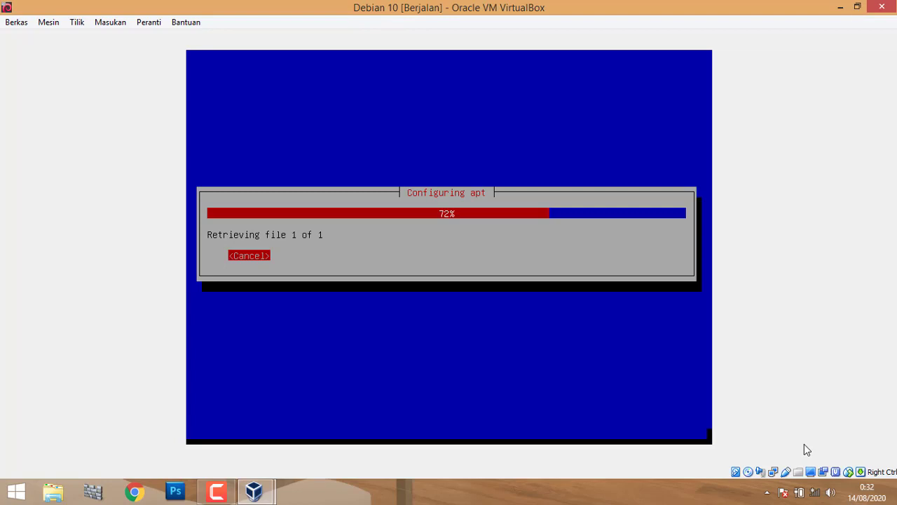
pyautogui.click(840, 7)
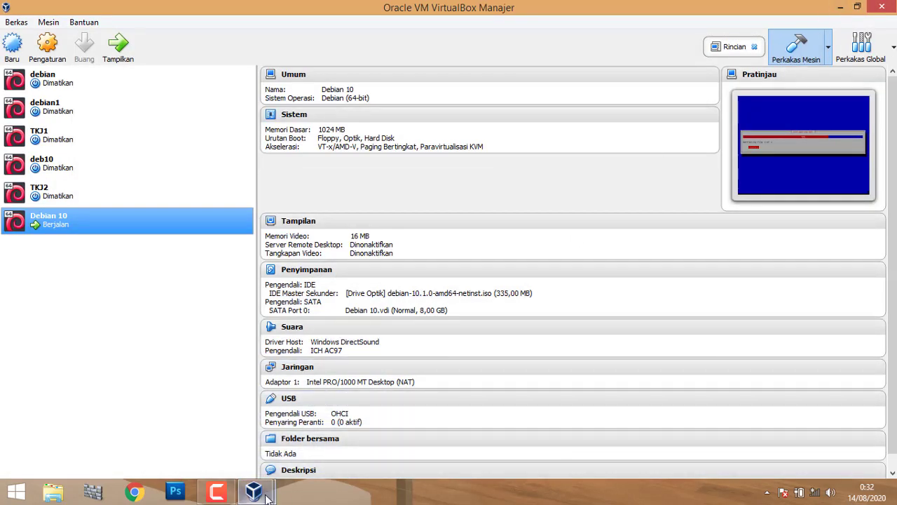
pyautogui.moveTo(267, 494)
pyautogui.moveTo(305, 380)
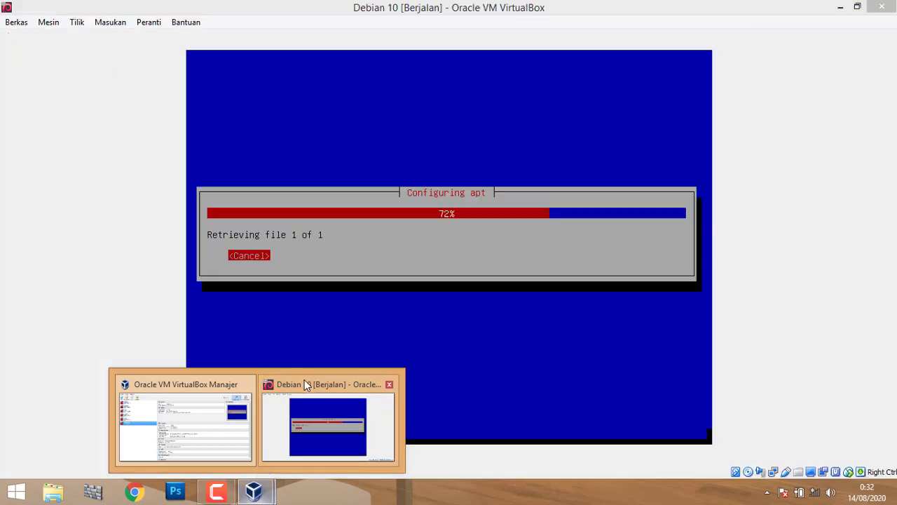
pyautogui.click(304, 382)
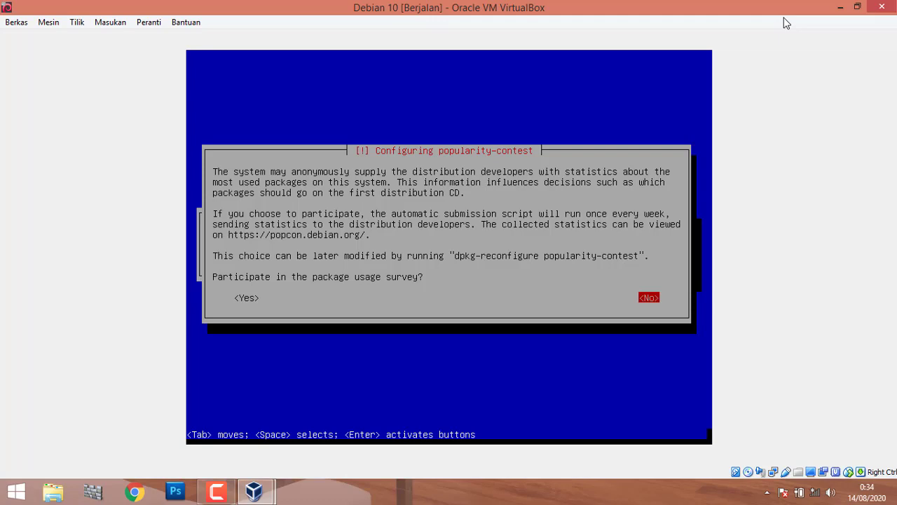
# Answer No to the package popularity-contest survey.
pyautogui.press('Return')
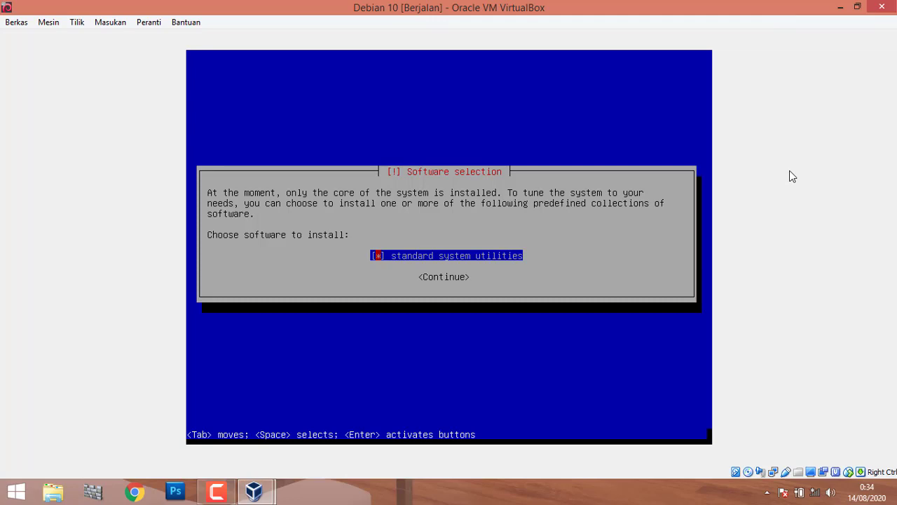
# Continue with only 'standard system utilities' selected for installation.
pyautogui.press('Return')
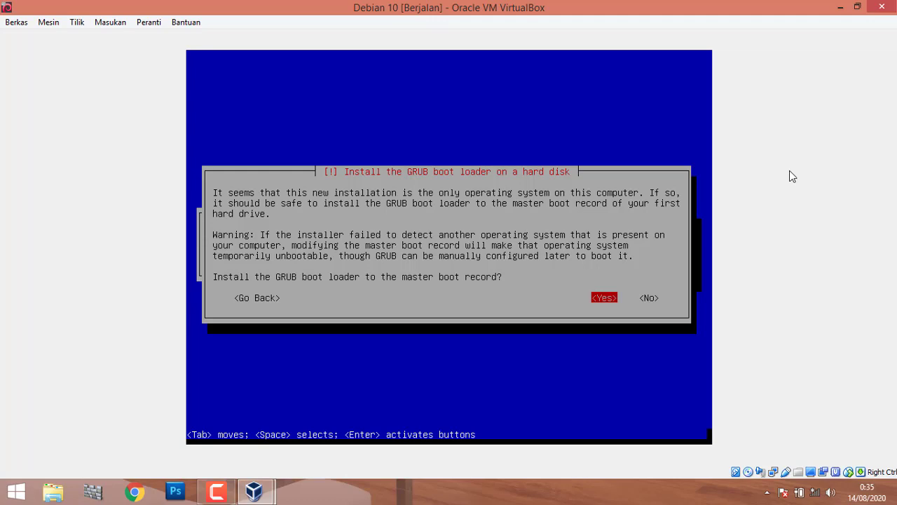
# Install the GRUB boot loader to the master boot record on /dev/sda.
pyautogui.press('Return')
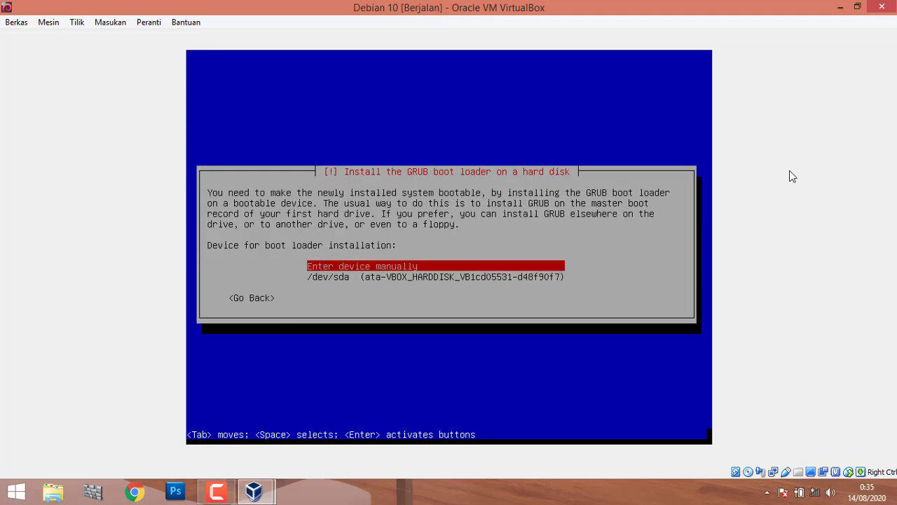
pyautogui.press('Down')
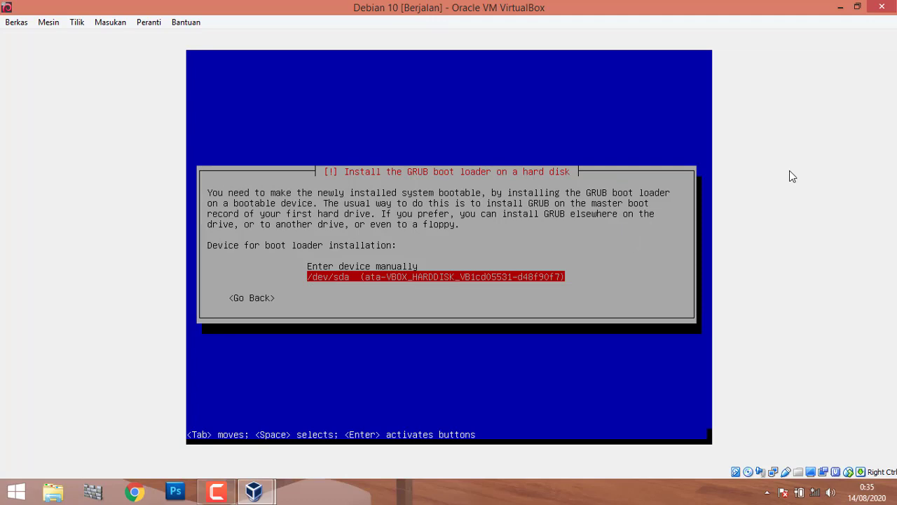
pyautogui.press('Up')
pyautogui.press('Down')
pyautogui.press('Return')
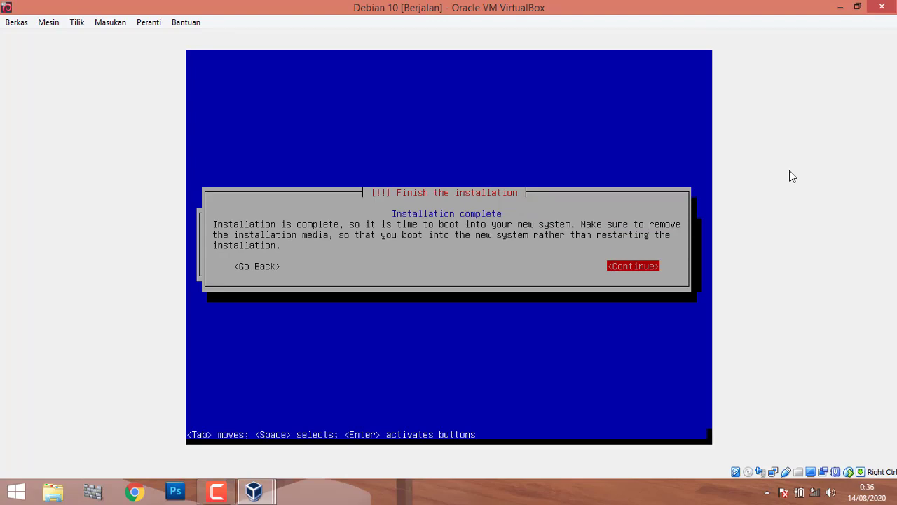
# Reboot into the installed Debian and dismiss both mouse integration notices.
pyautogui.press('Return')
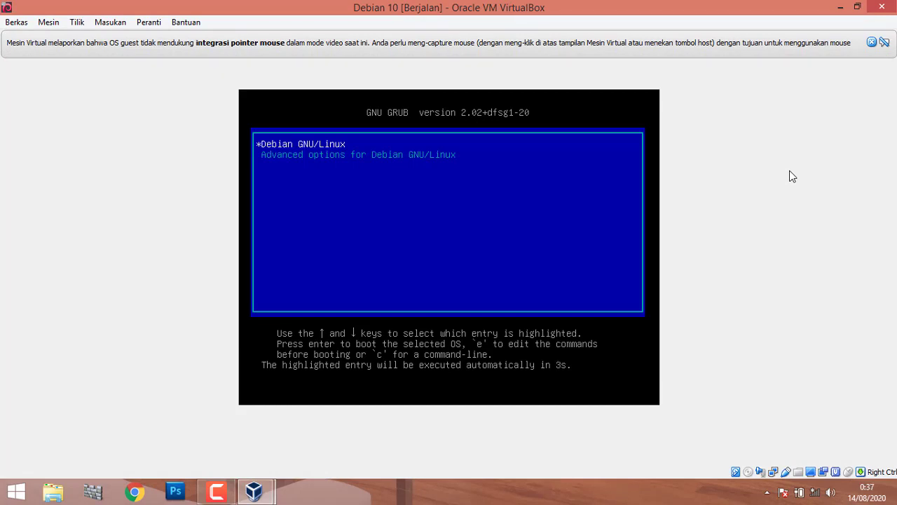
pyautogui.click(873, 43)
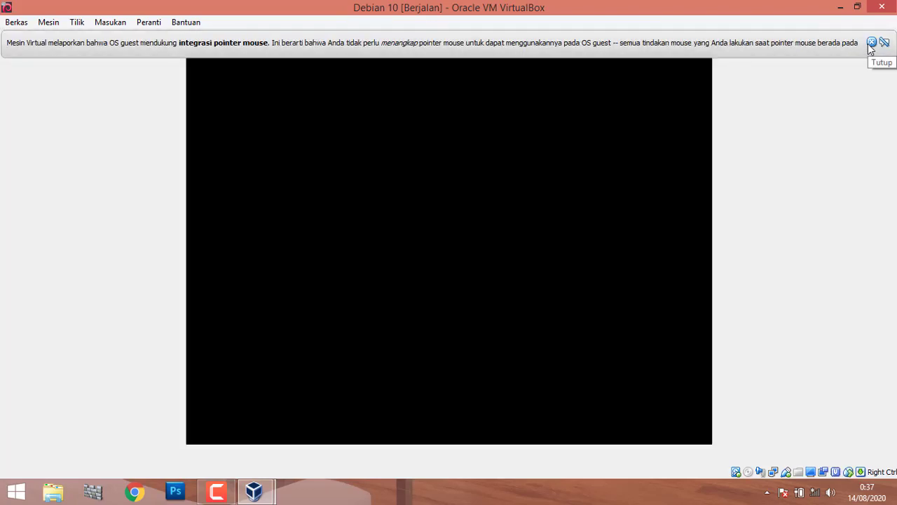
pyautogui.click(872, 43)
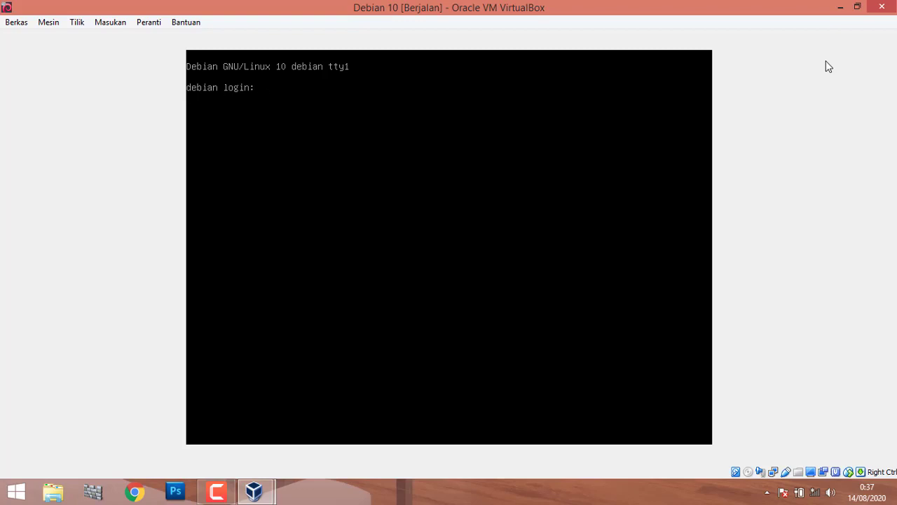
# Log in at the Debian console by entering the user's credentials.
pyautogui.write('debian')
pyautogui.press('Return')
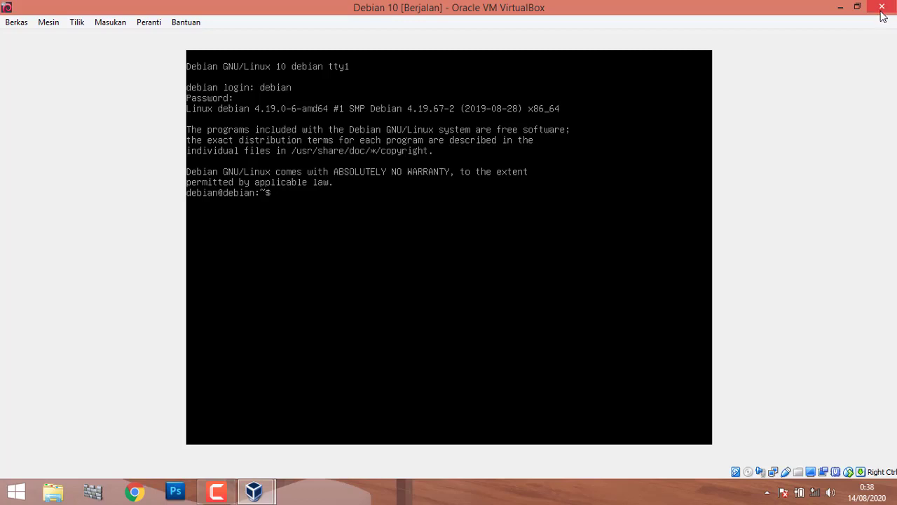
pyautogui.moveTo(894, 3)
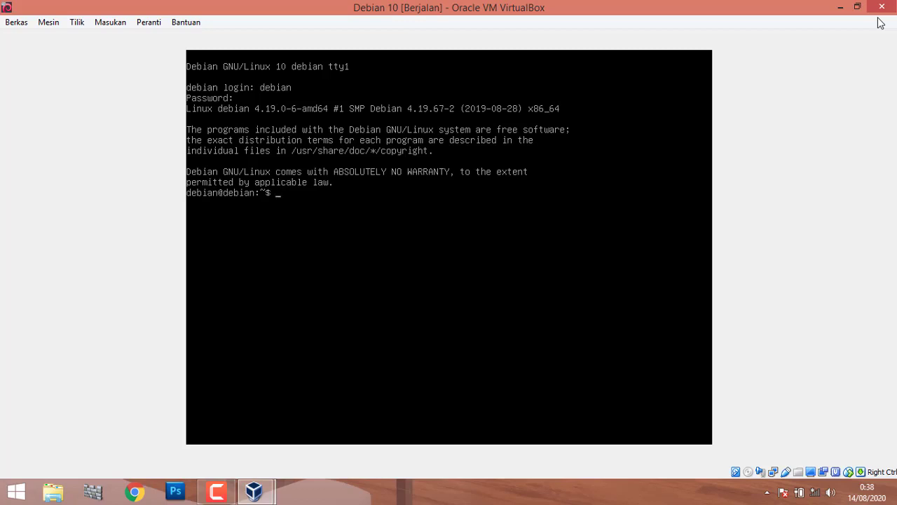
# Try the poweroff command, which is not found, then switch to root with su.
pyautogui.write('oweroff')
pyautogui.press('Return')
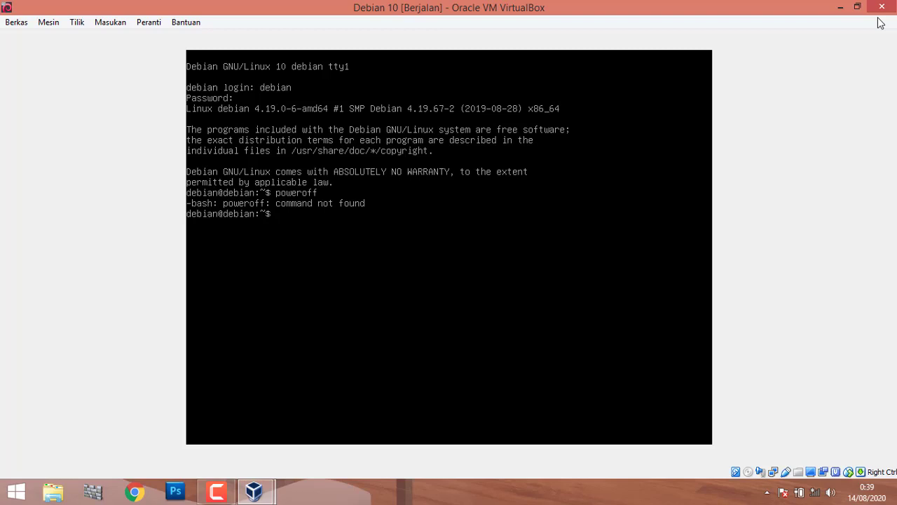
pyautogui.write('su')
pyautogui.press('Return')
pyautogui.press('Return')
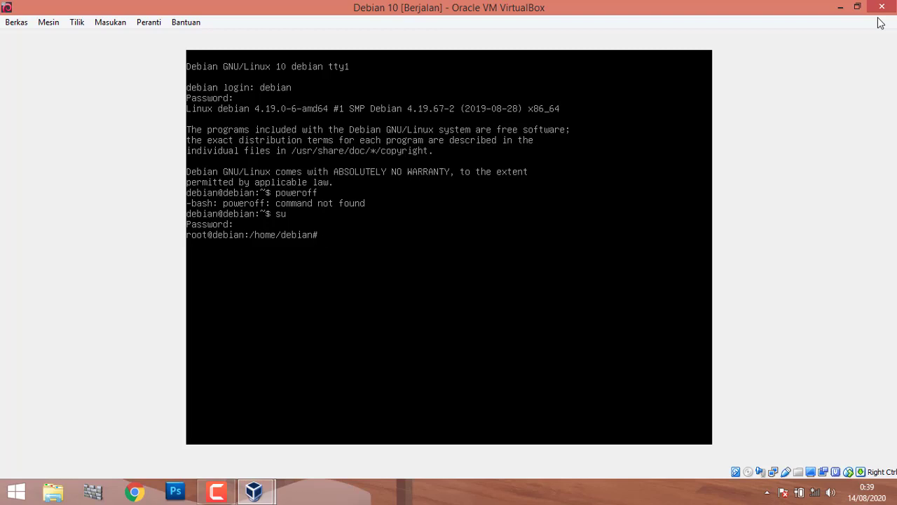
# Try shutting down as root with 'poweroff' and then 'shutdown -h now'.
pyautogui.write('poweroff')
pyautogui.press('Return')
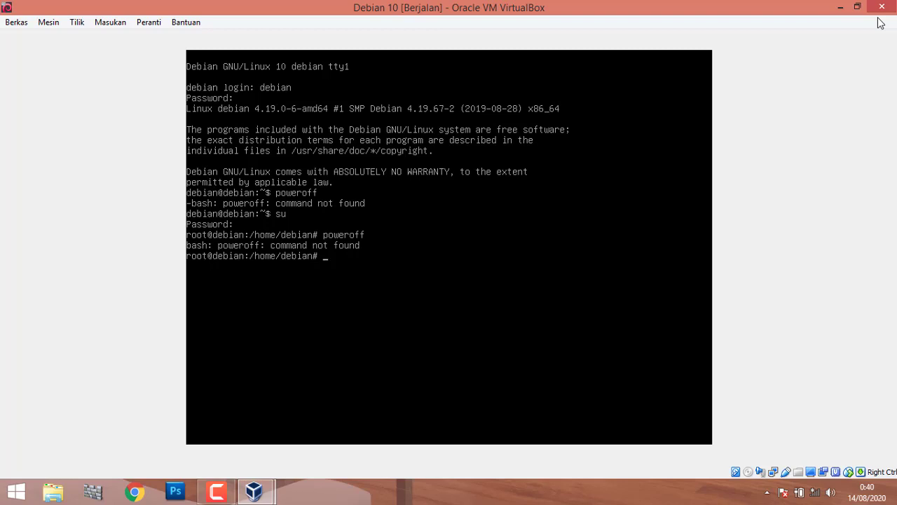
pyautogui.write('shutdown -h')
pyautogui.press('Return')
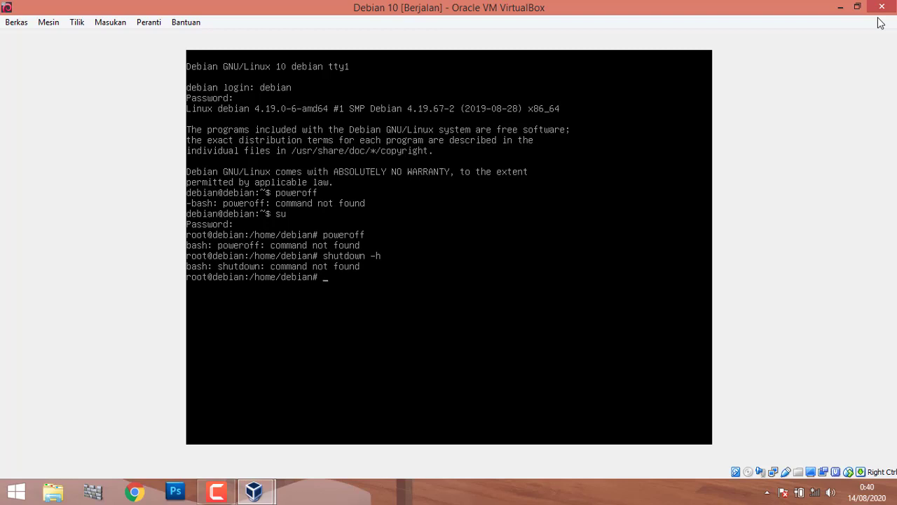
pyautogui.press('Up')
pyautogui.write('now')
pyautogui.press('Return')
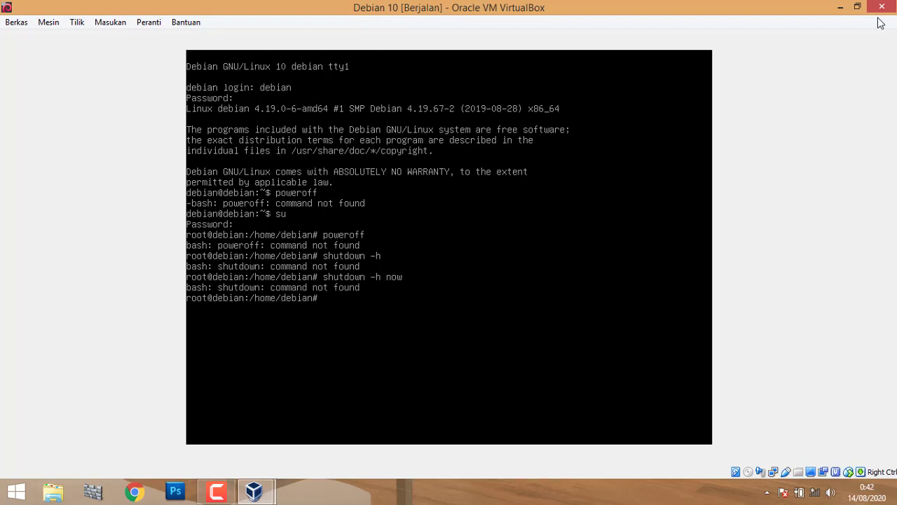
# Run 'systemctl poweroff', correcting the misspelled command, to power off the VM.
pyautogui.write('systectl poweroff')
pyautogui.press('Left')
pyautogui.press('Left')
pyautogui.press('Left')
pyautogui.press('Left')
pyautogui.press('Left')
pyautogui.write('m')
pyautogui.press('Return')
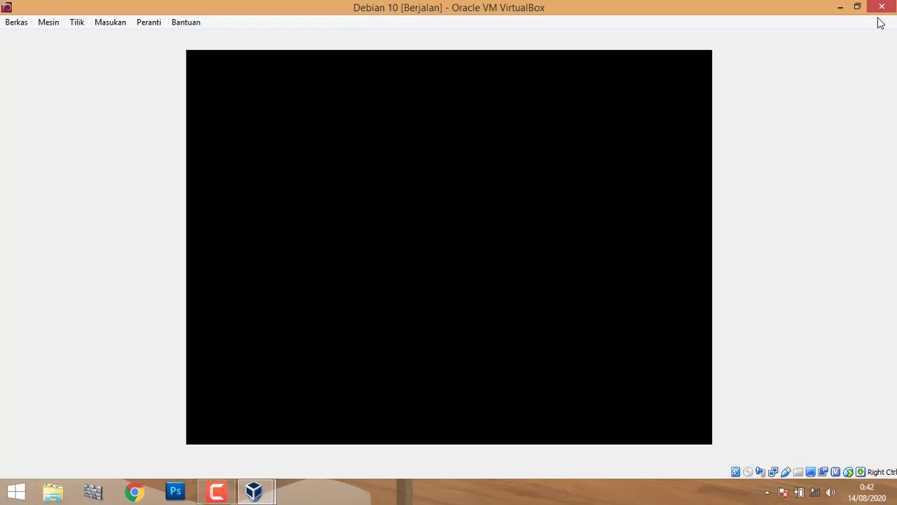